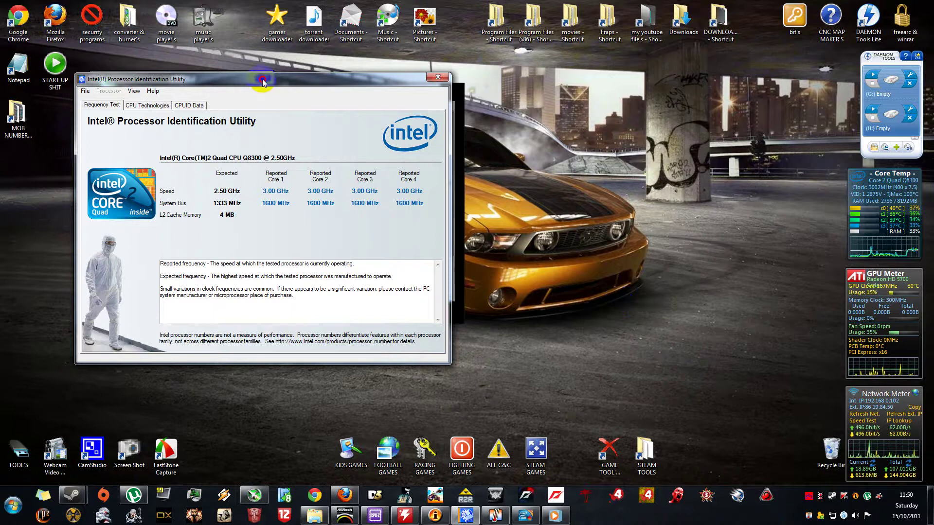
Nudge the Intel utility window up, showing the Q8300 at 3.00 GHz versus expected 2.50 GHz.
drag(263, 82, 246, 66)
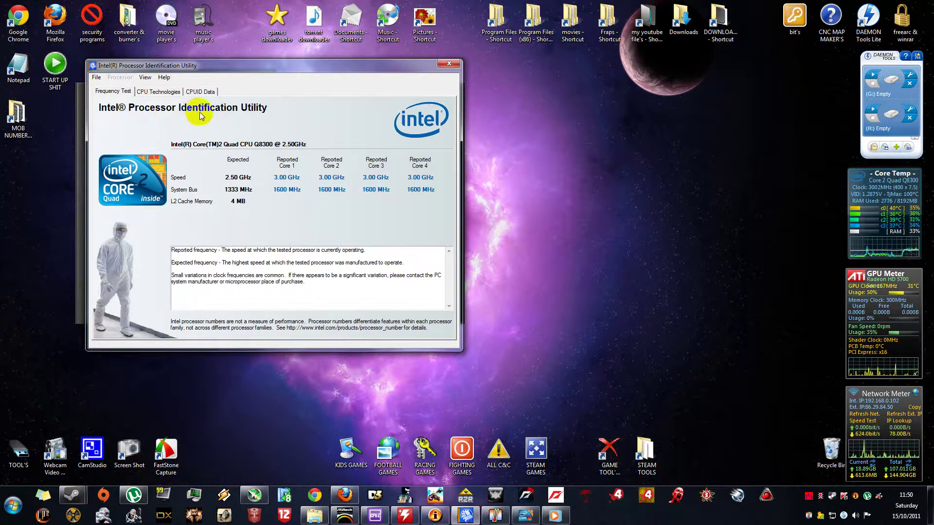
Review the Intel utility's CPU Technologies and CPUID Data tabs.
drag(245, 61, 378, 63)
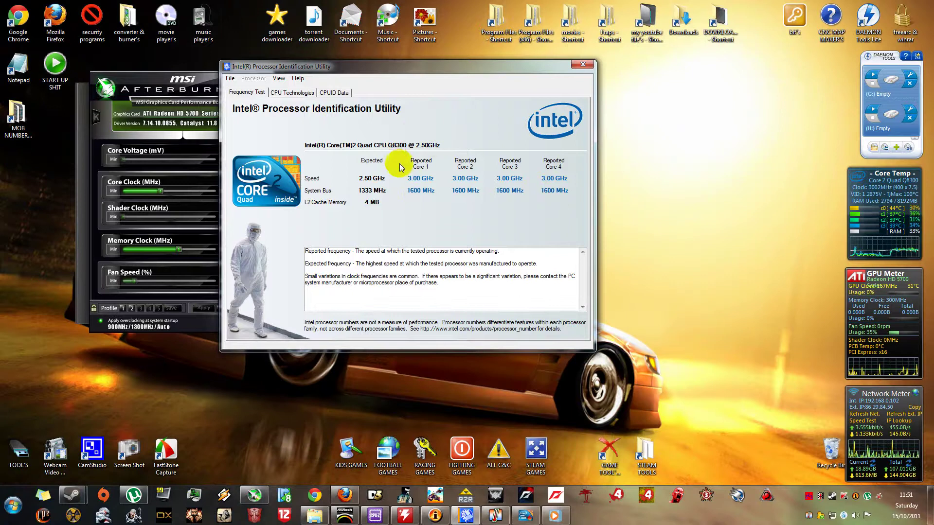
click(312, 95)
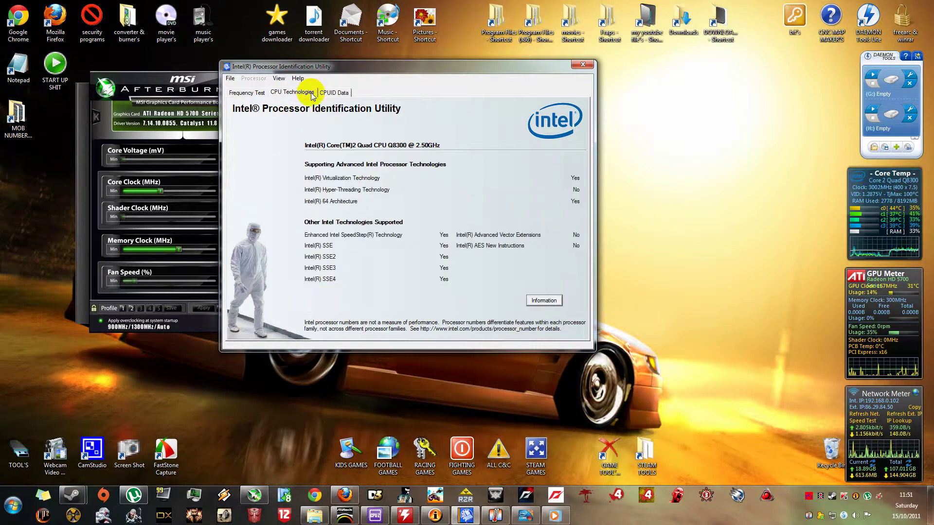
click(334, 92)
click(311, 94)
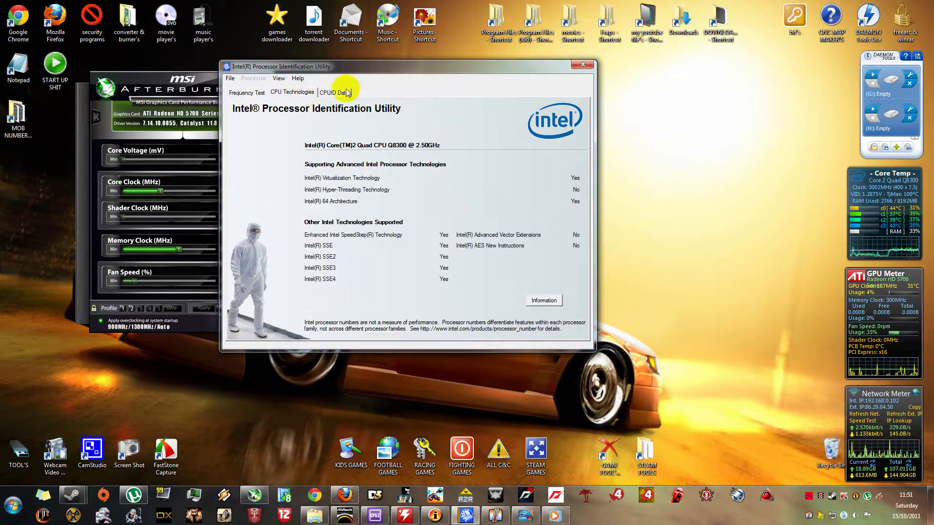
Return to the Frequency Test results, then close the Intel utility to reveal MSI Afterburner.
drag(446, 68, 594, 75)
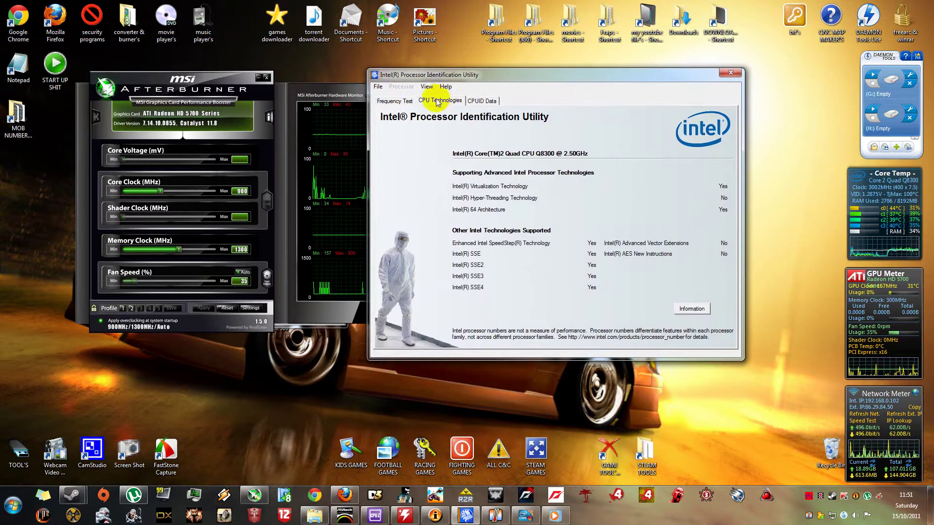
click(395, 101)
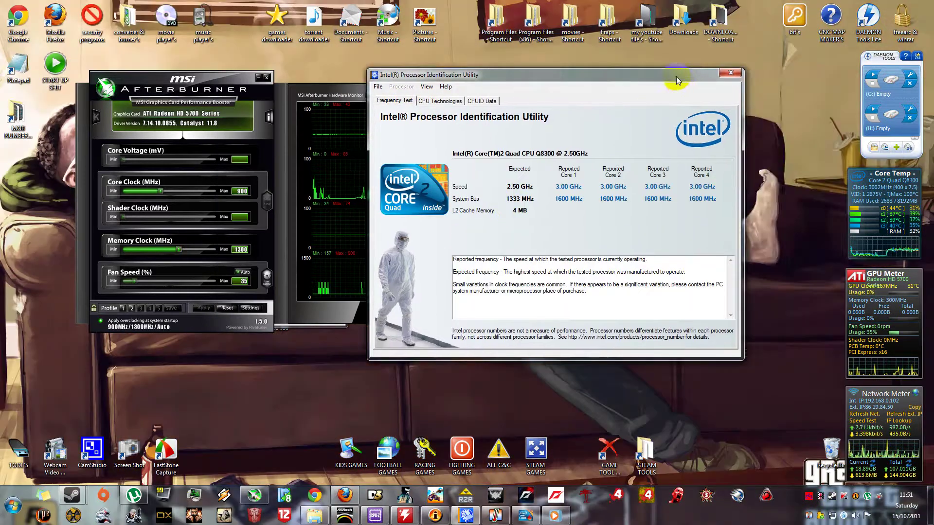
drag(678, 81, 761, 112)
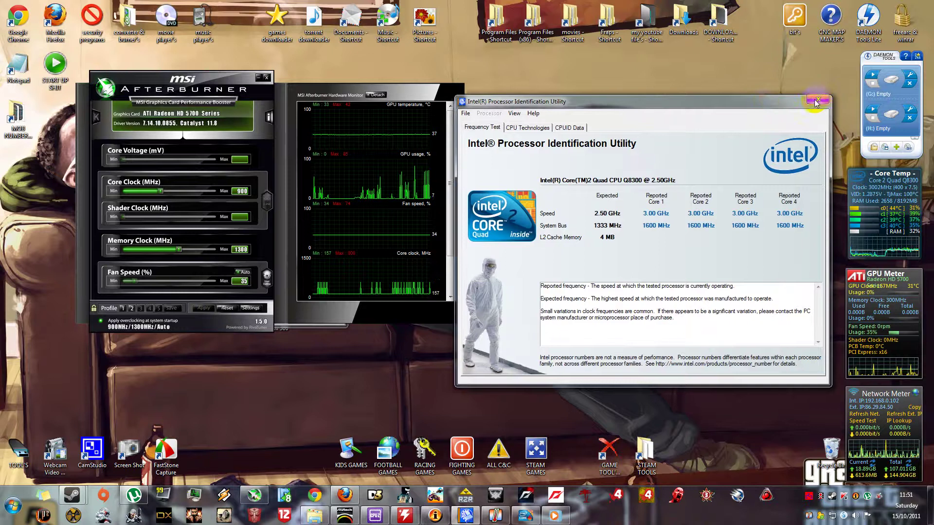
click(814, 102)
drag(215, 78, 235, 82)
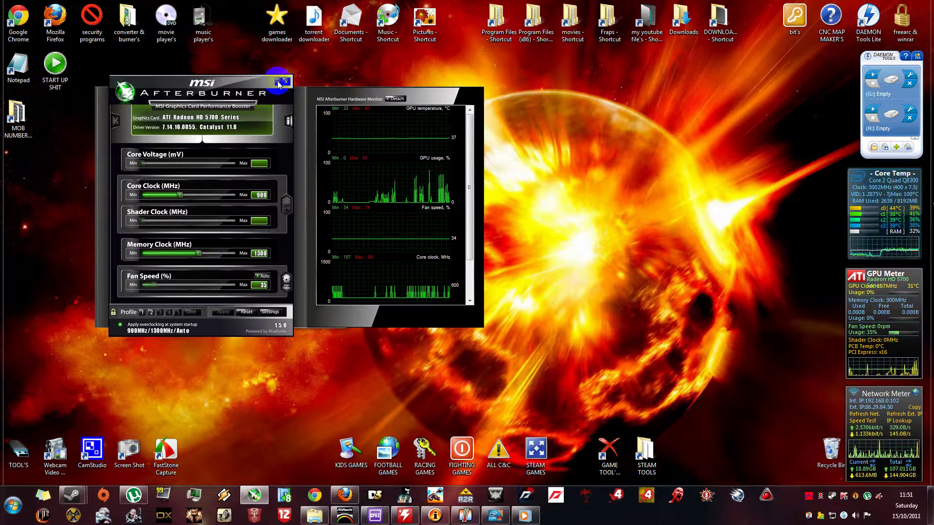
Drag MSI Afterburner aside to uncover Core Temp, then minimize Afterburner.
drag(223, 81, 457, 92)
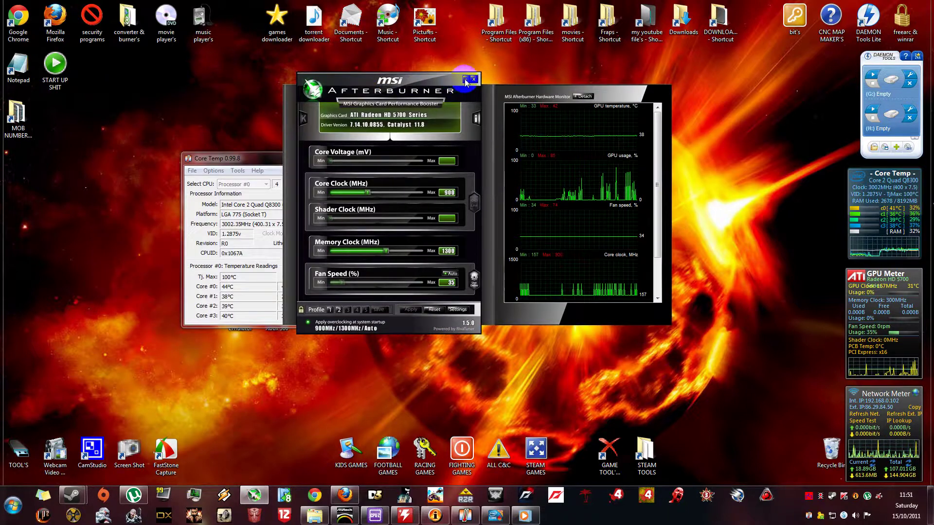
click(465, 80)
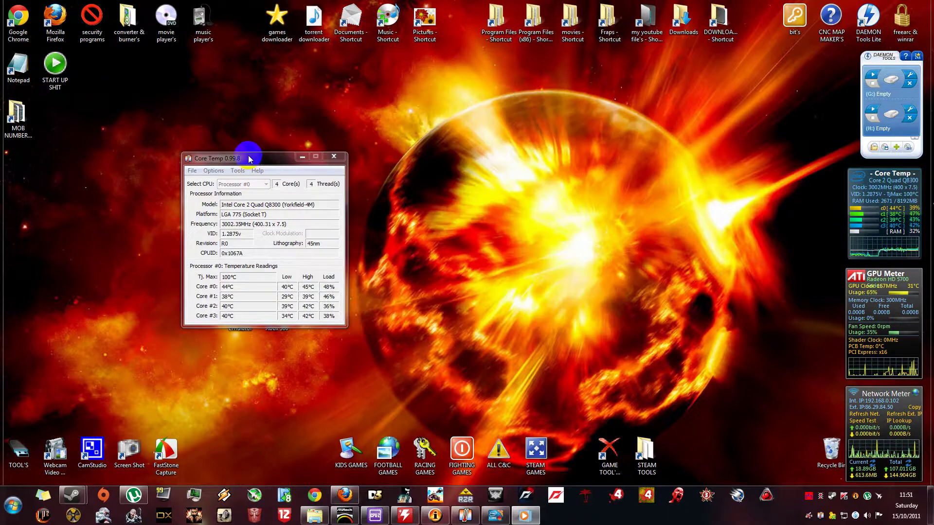
Centre the Core Temp window showing the Q8300 at 3002.35 MHz, then minimize it.
drag(249, 159, 442, 135)
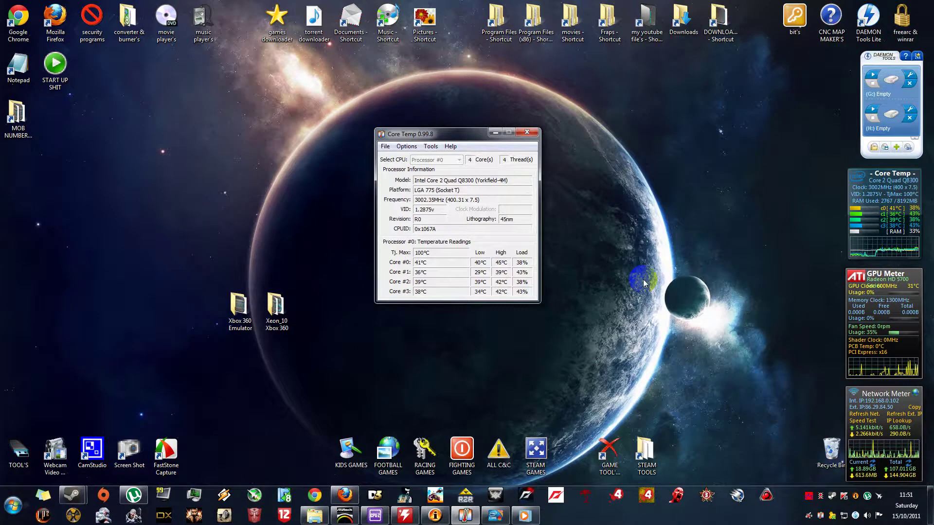
mouse_move(906, 203)
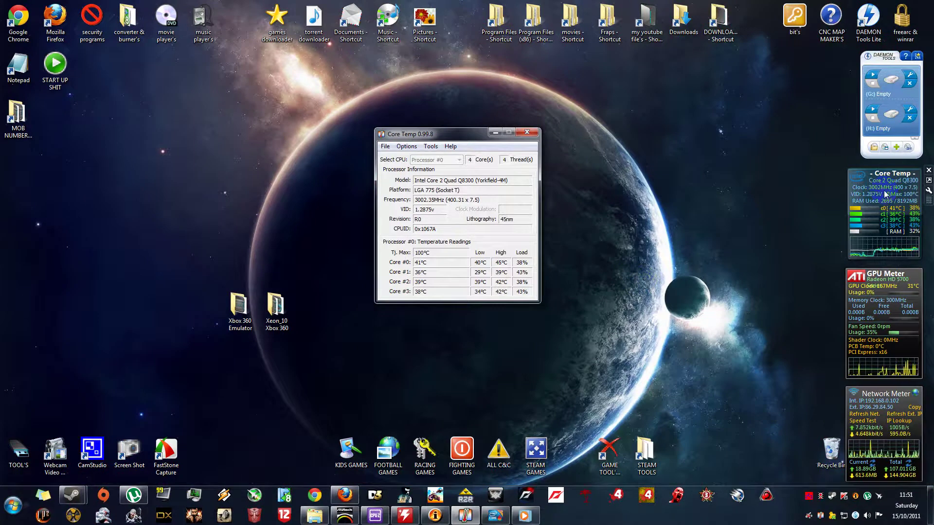
mouse_move(874, 290)
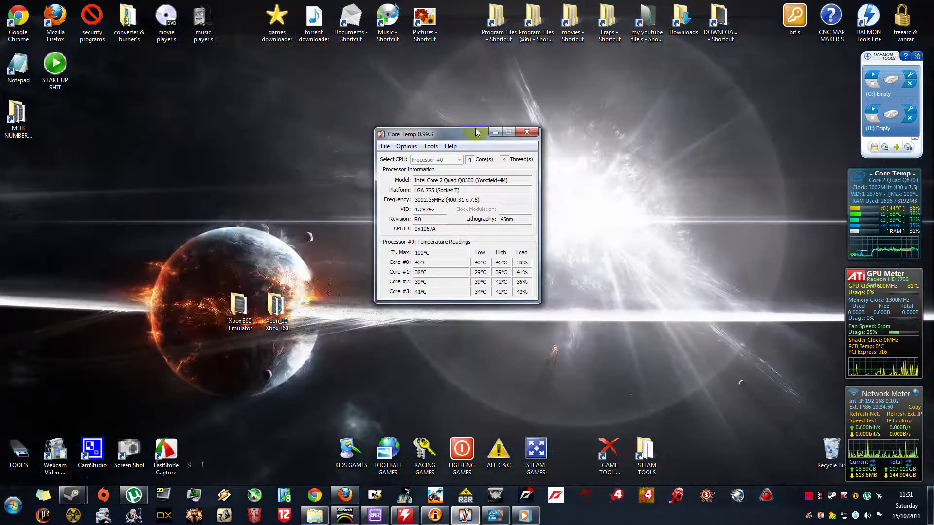
drag(476, 132, 454, 142)
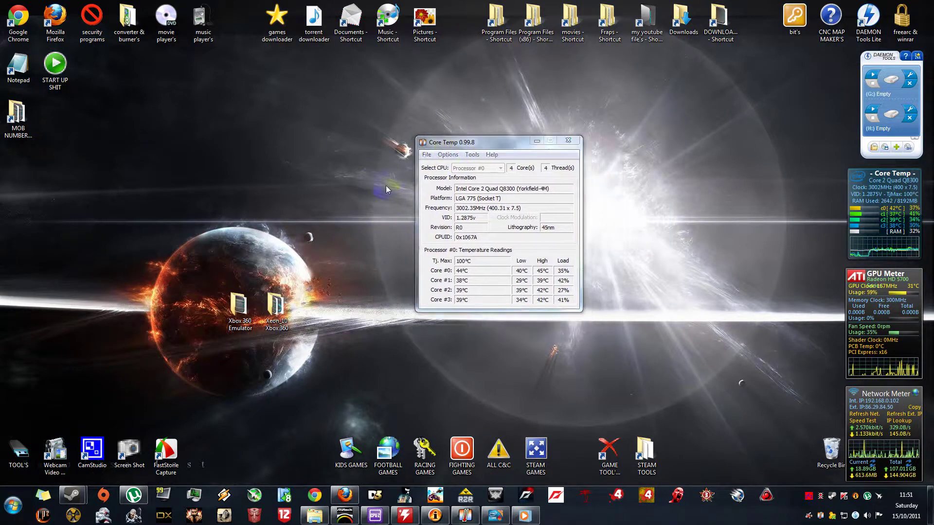
click(537, 141)
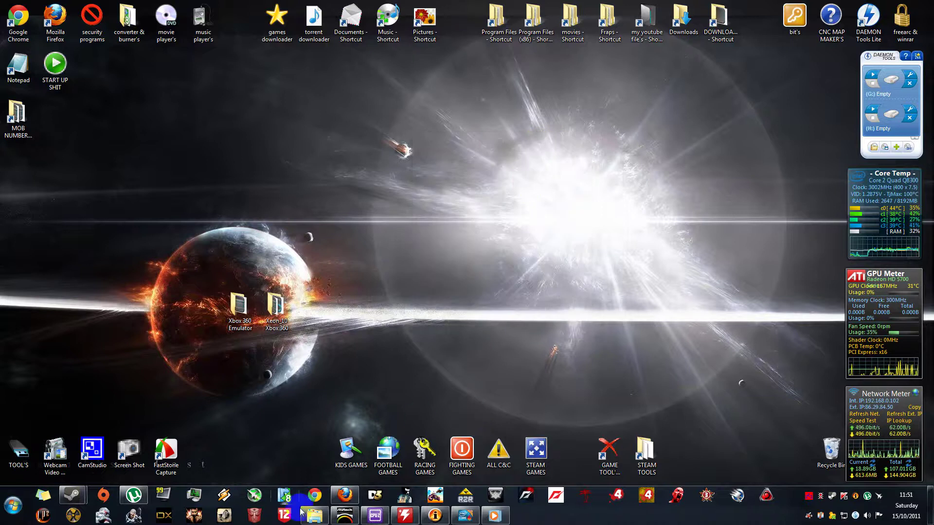
Restore ASRock OC Tuner and browse System Health, Hardware Monitor and Over Clocking, ending on Voltage Control.
click(344, 514)
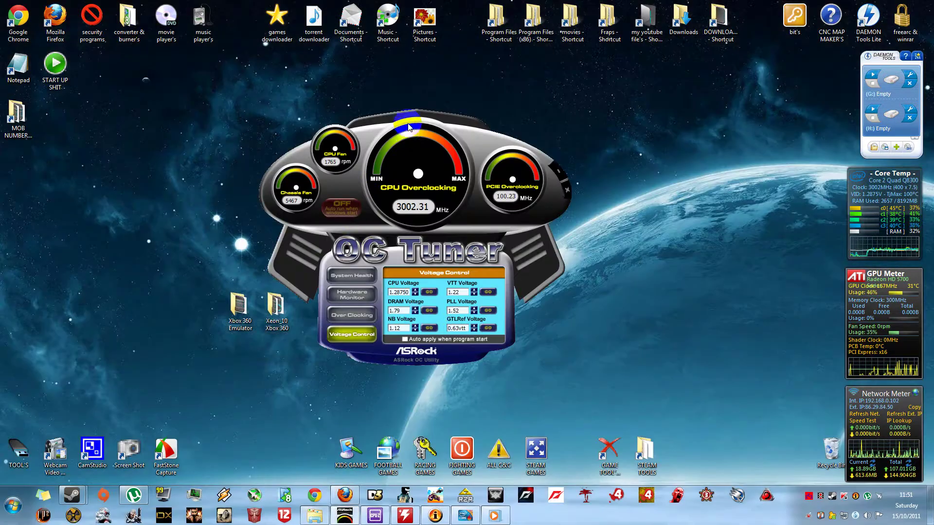
drag(416, 126, 452, 118)
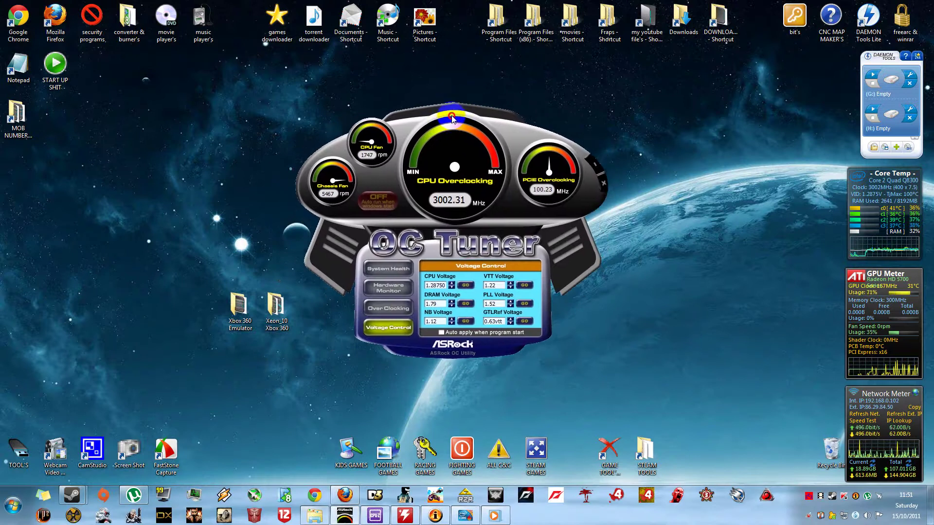
click(381, 271)
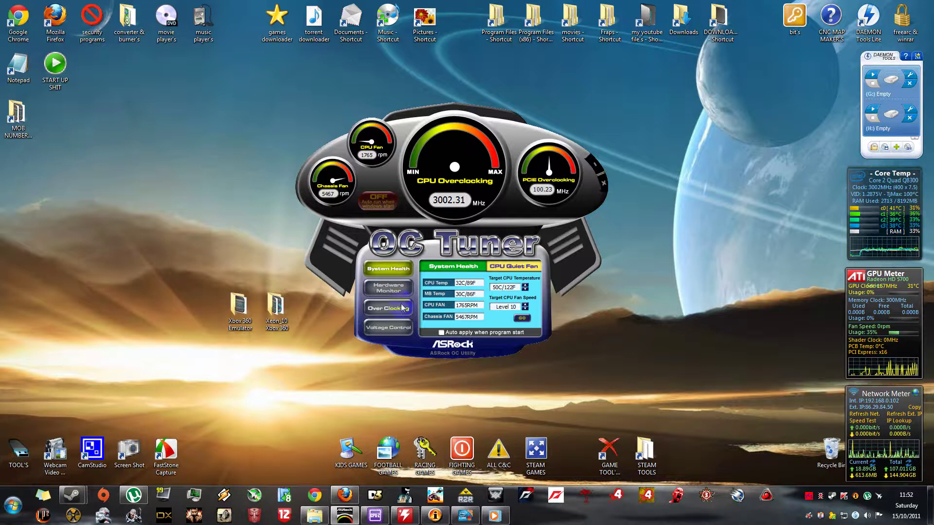
click(389, 289)
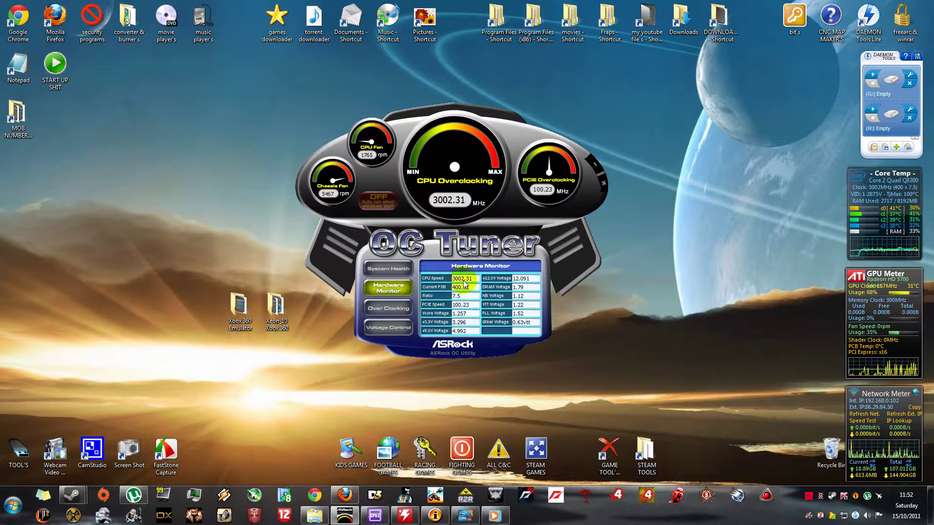
click(377, 305)
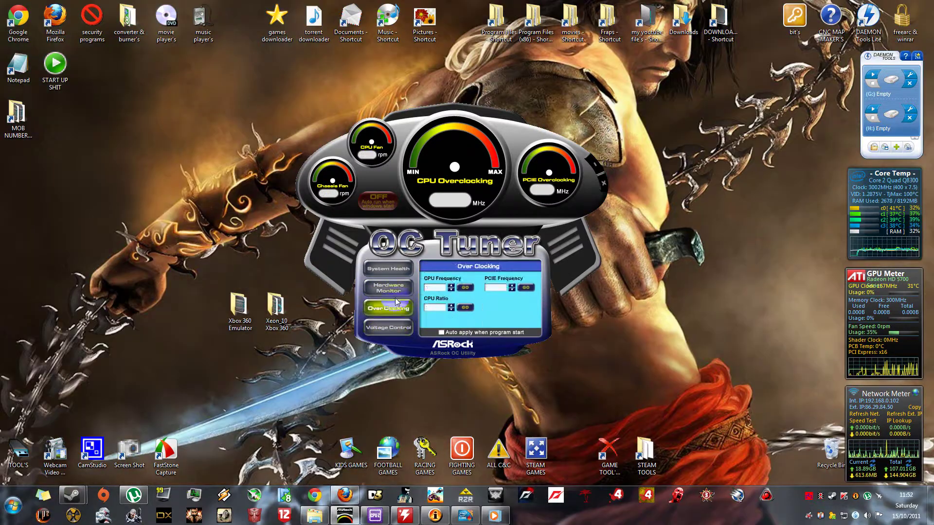
click(394, 290)
click(388, 269)
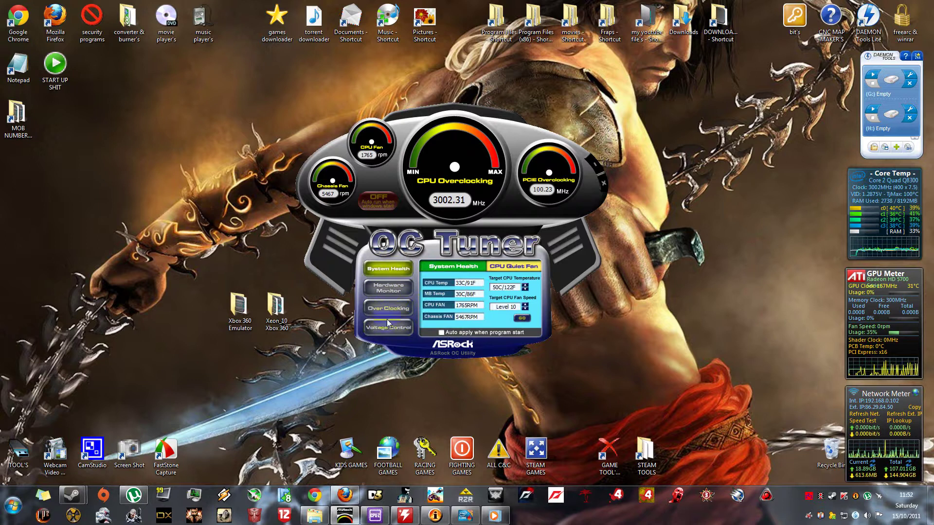
click(388, 327)
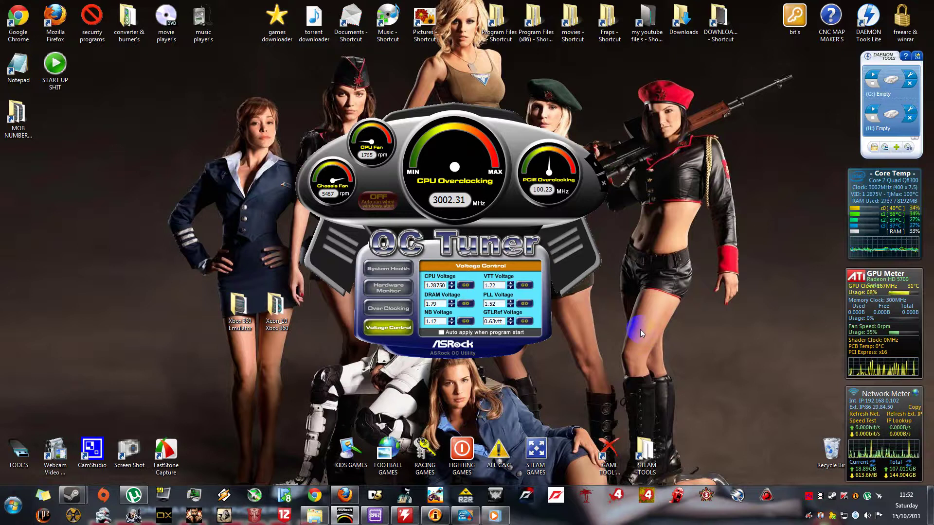
Reposition OC Tuner showing CPU voltage 1.28750, minimize it, and bring up CPU-Z.
drag(480, 91, 356, 94)
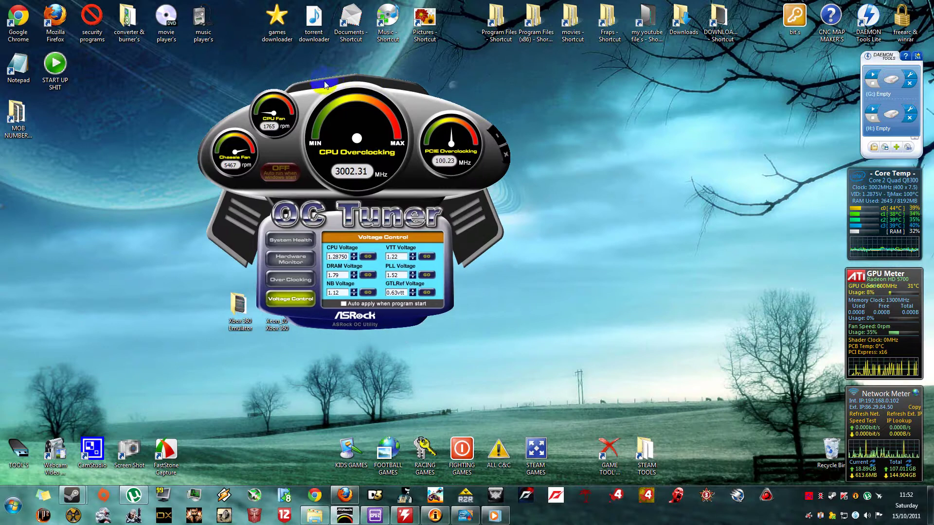
drag(394, 174, 376, 179)
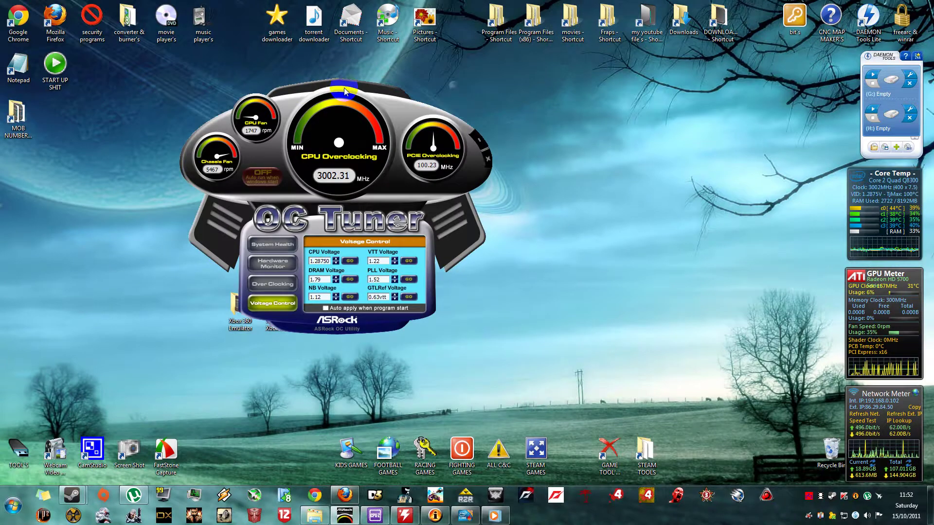
click(479, 141)
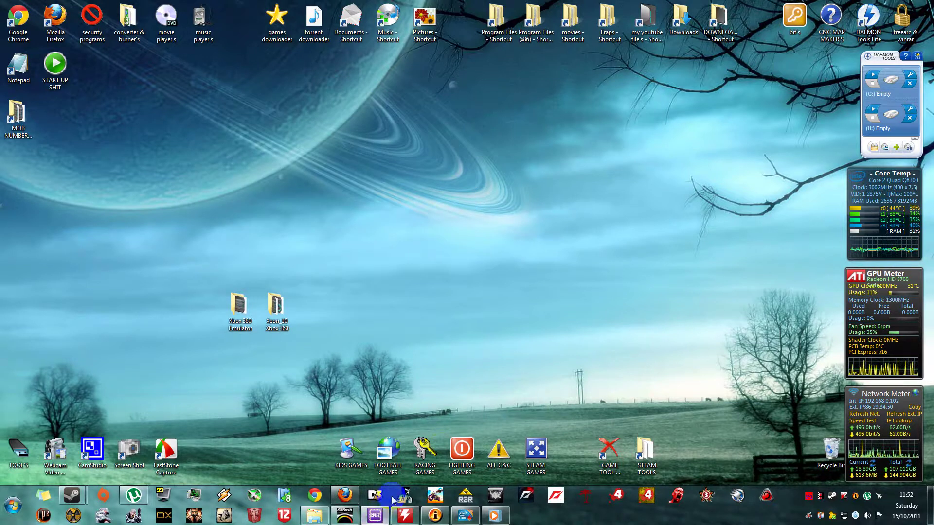
click(374, 515)
Move CPU-Z up and view its Caches, Mainboard, Memory timings and SPD tabs.
drag(417, 152, 404, 131)
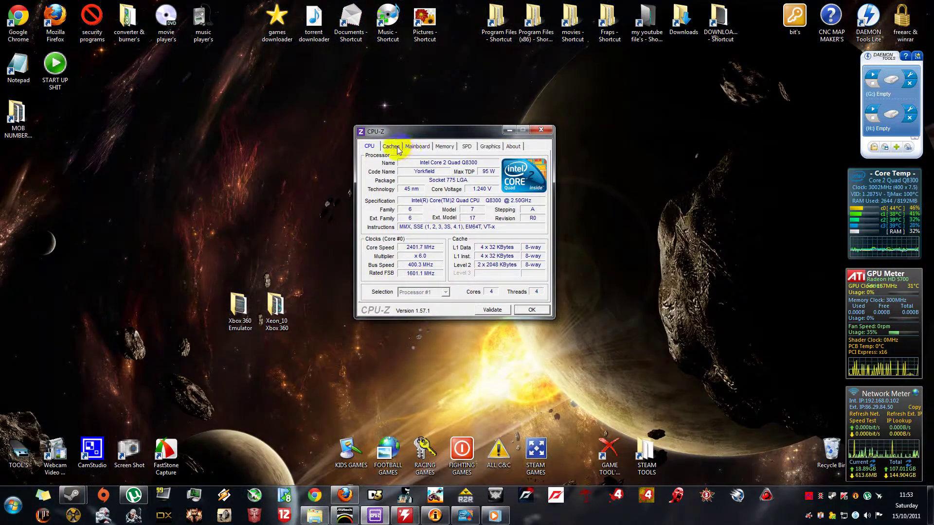
click(391, 146)
click(415, 146)
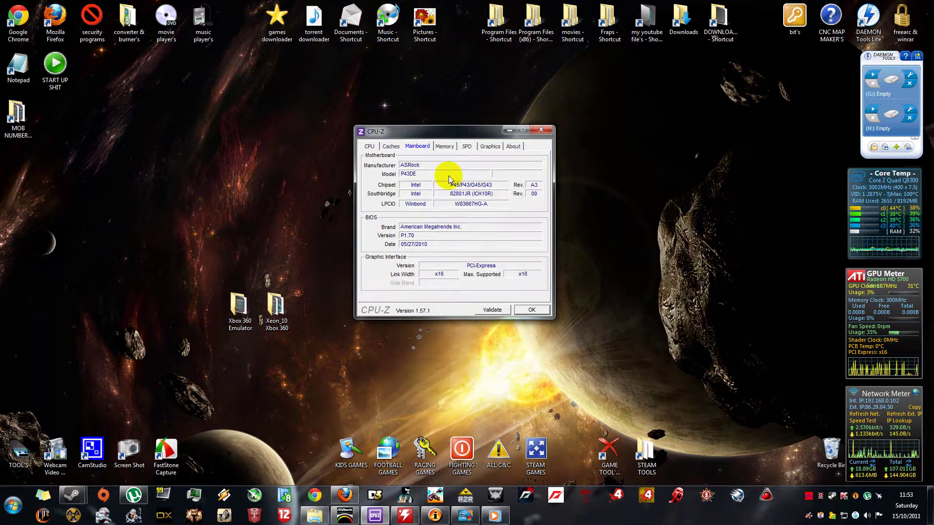
click(445, 148)
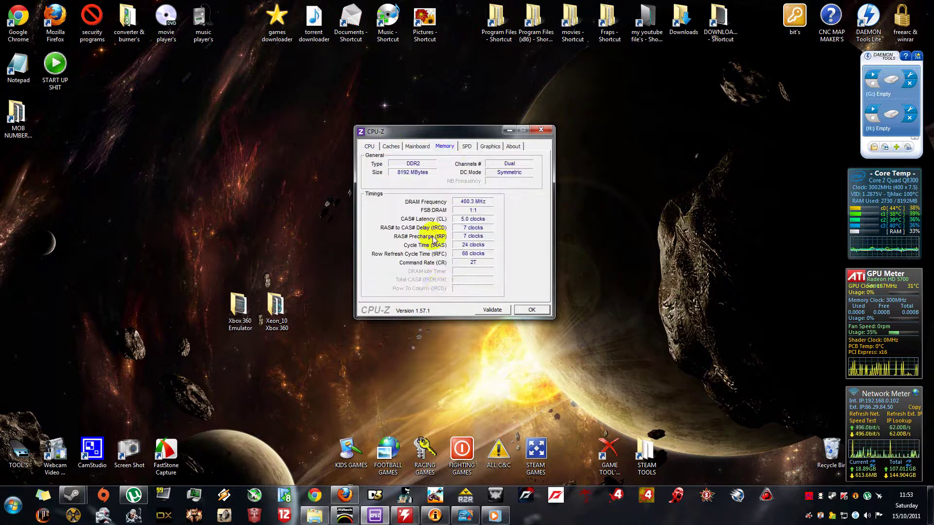
click(468, 150)
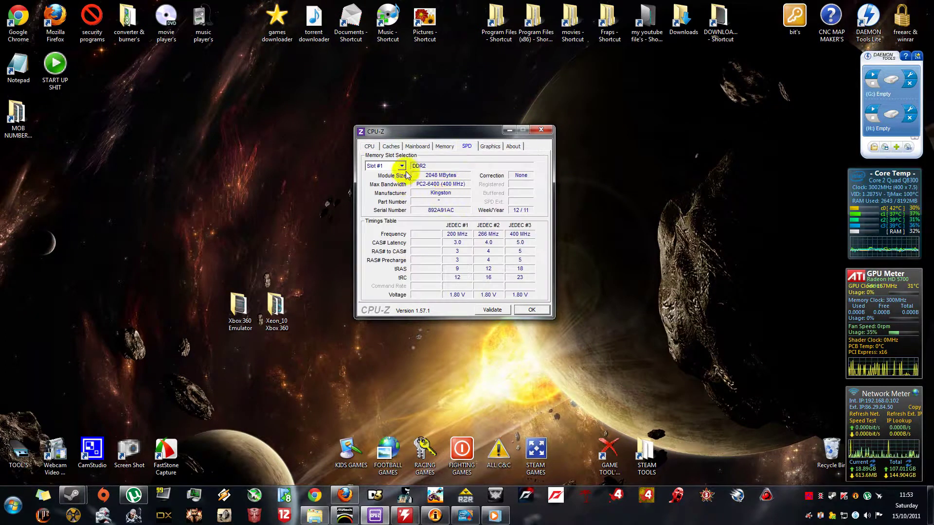
Check the SPD memory slot list, then the Radeon HD 5770 Graphics and About tabs.
click(402, 166)
click(404, 167)
click(489, 146)
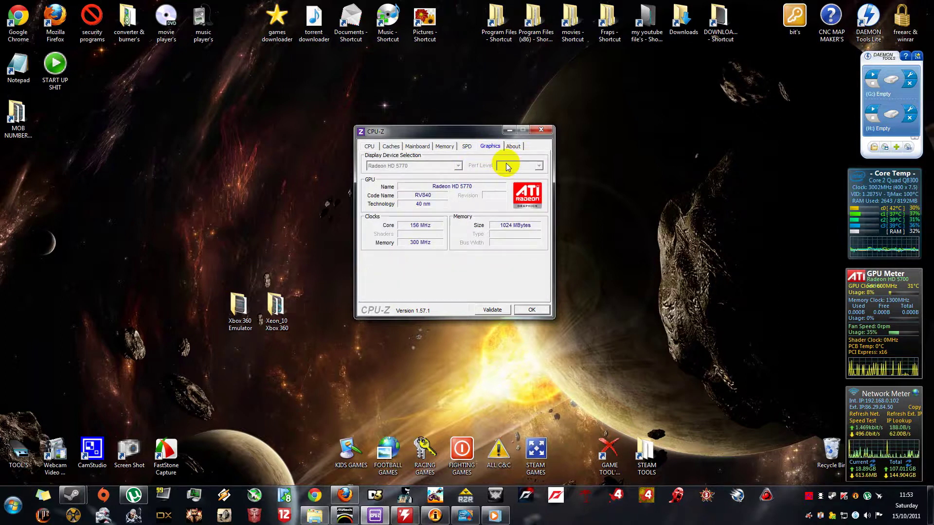
click(514, 147)
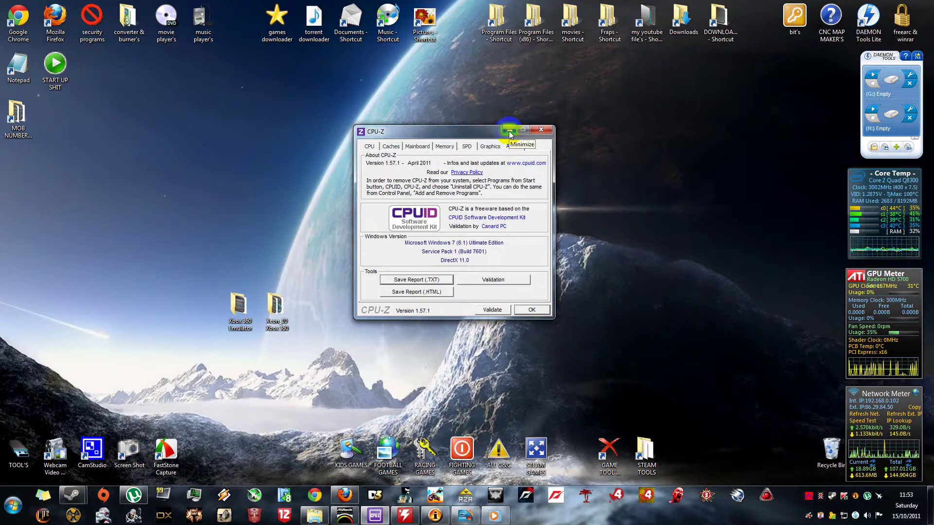
drag(509, 133, 392, 138)
Minimize CPU-Z, check CPUID Hardware Monitor Pro's voltage, temperature and fan readings, then minimize it.
click(393, 137)
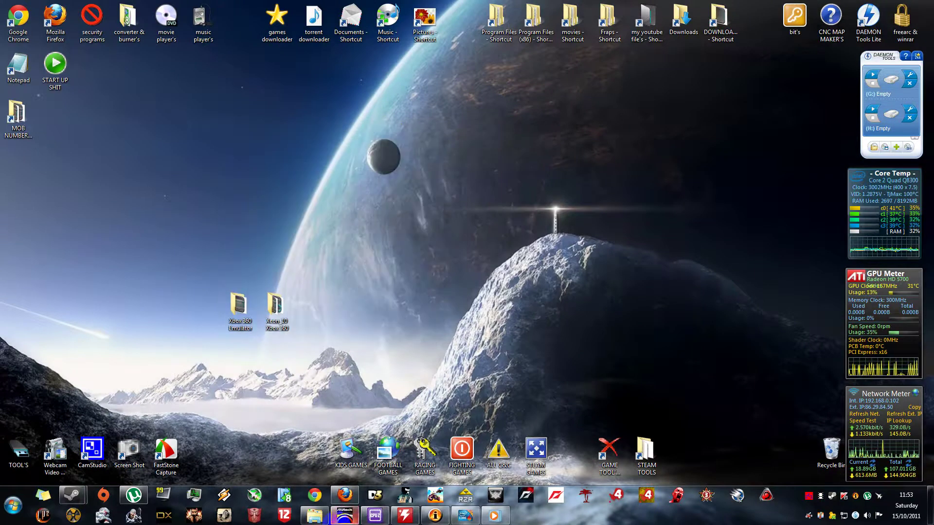
click(405, 517)
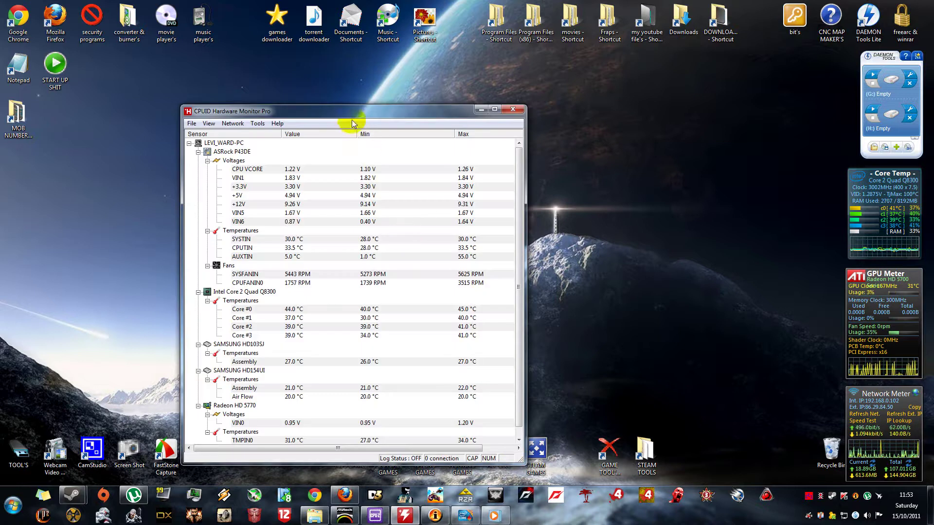
drag(354, 112, 398, 58)
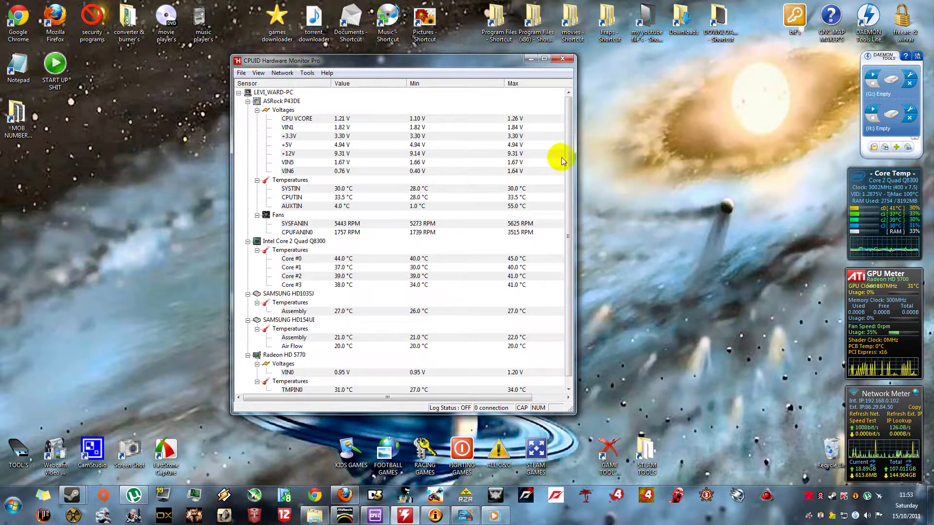
drag(568, 167, 518, 175)
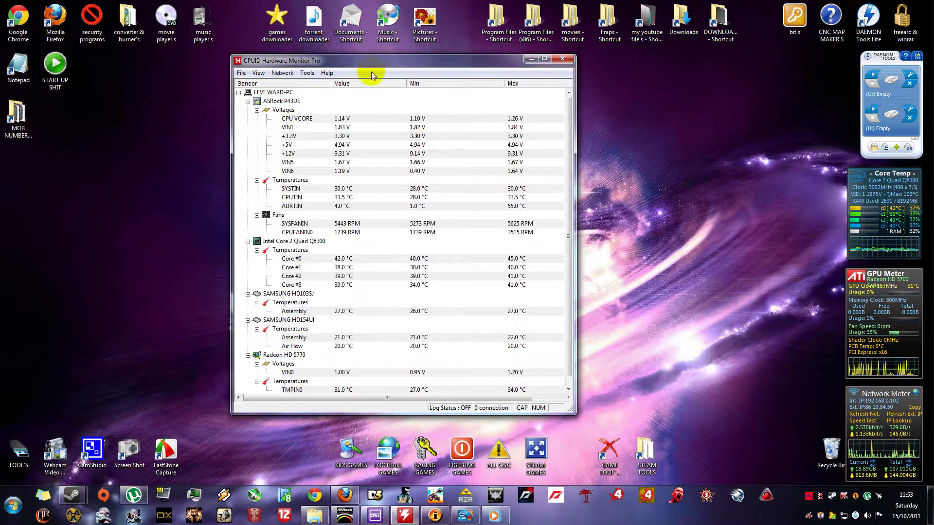
drag(365, 68, 325, 84)
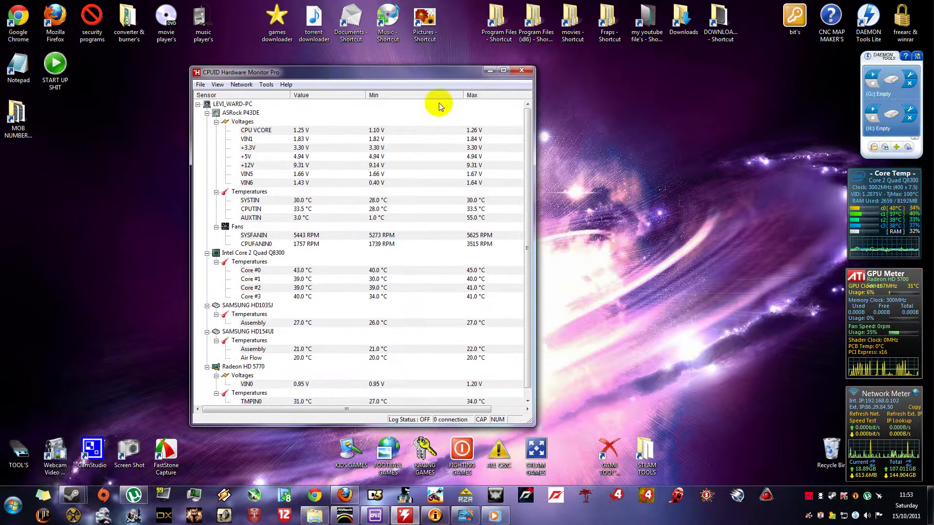
click(489, 73)
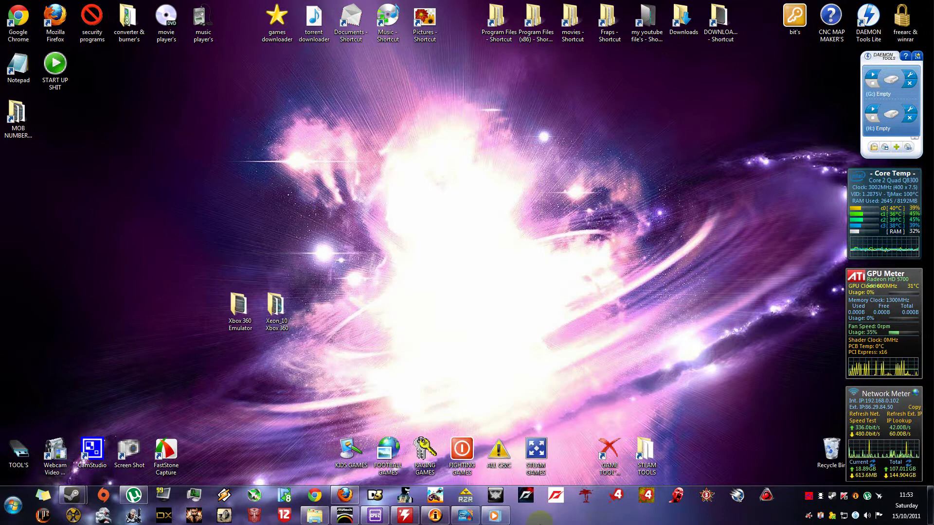
Restore EVEREST and open the Memory, Overclock and Sensor favourite reports.
click(435, 515)
click(274, 56)
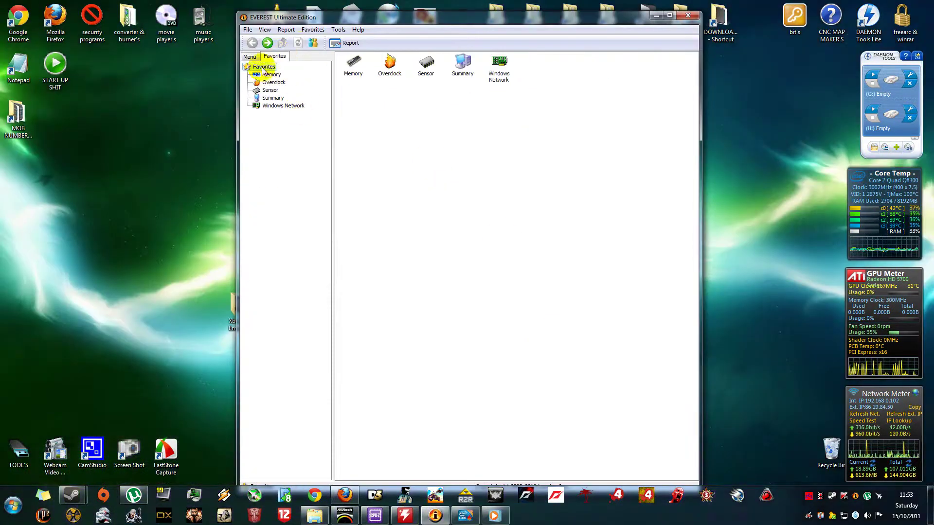
drag(307, 17, 303, 20)
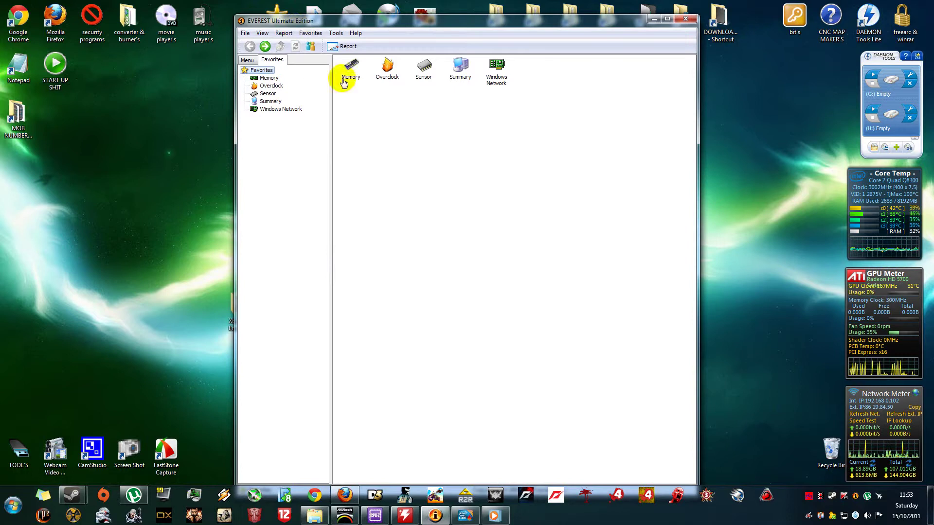
click(267, 77)
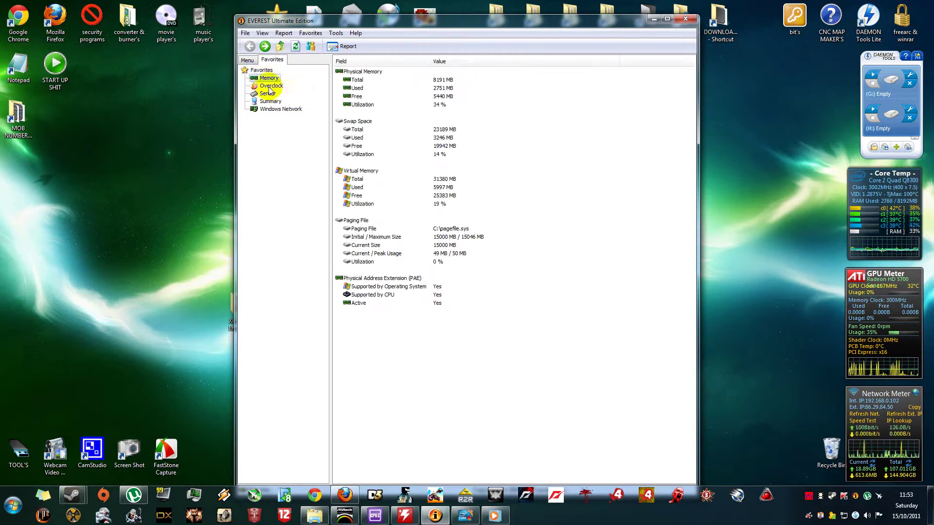
click(269, 86)
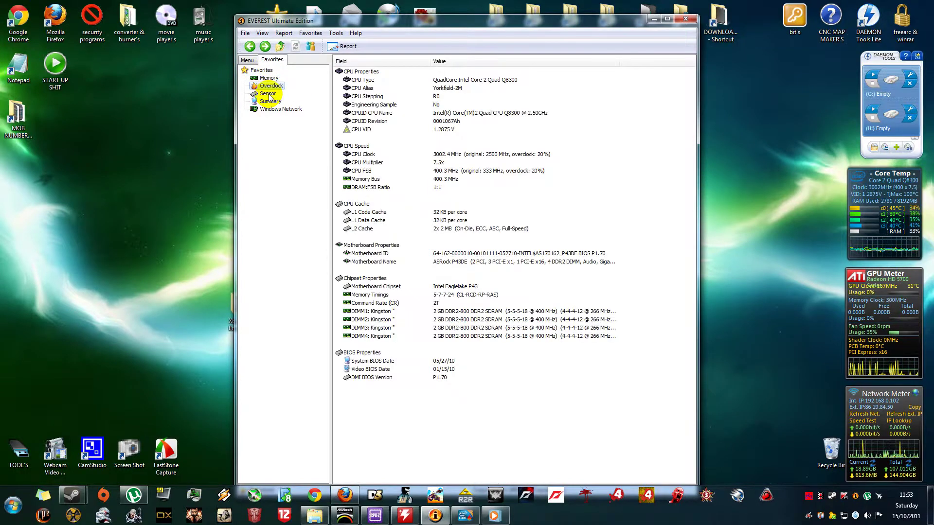
click(269, 95)
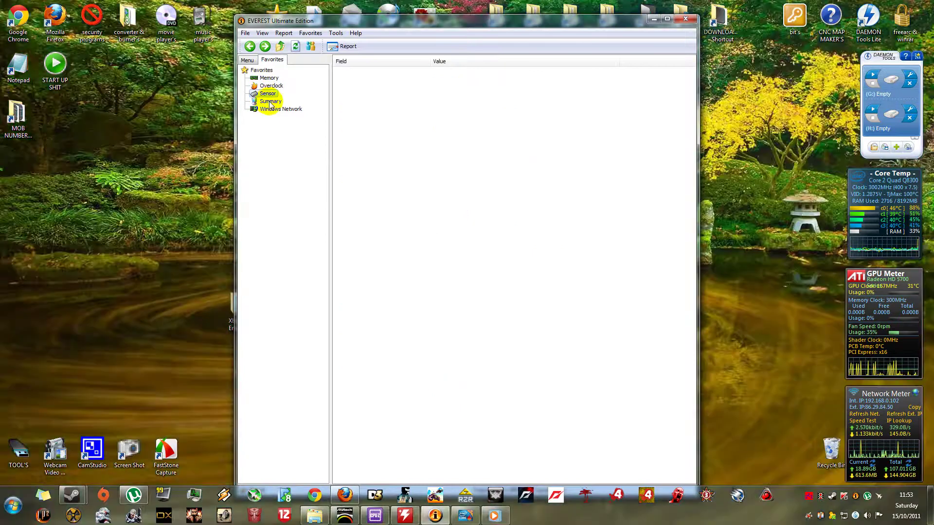
View the Summary, Windows Network and Sensor reports, then return to the main category menu.
click(269, 102)
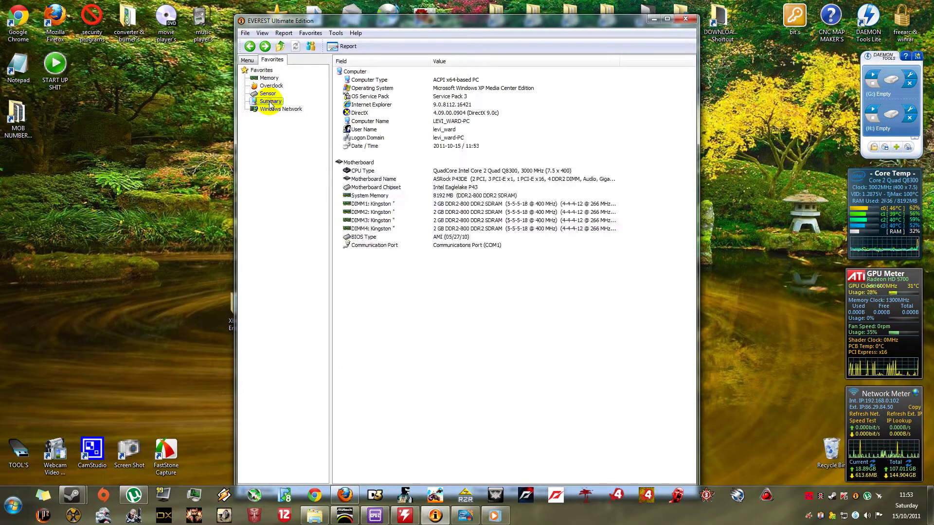
click(273, 110)
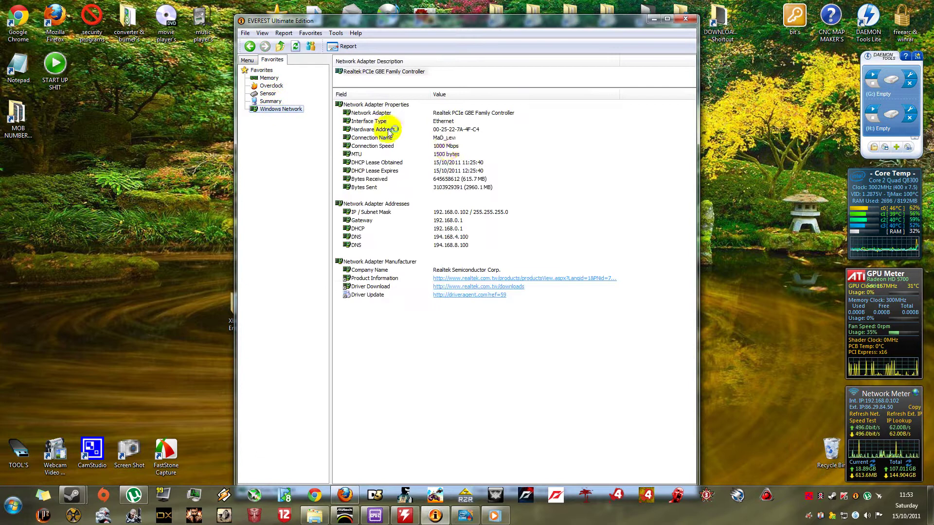
click(273, 87)
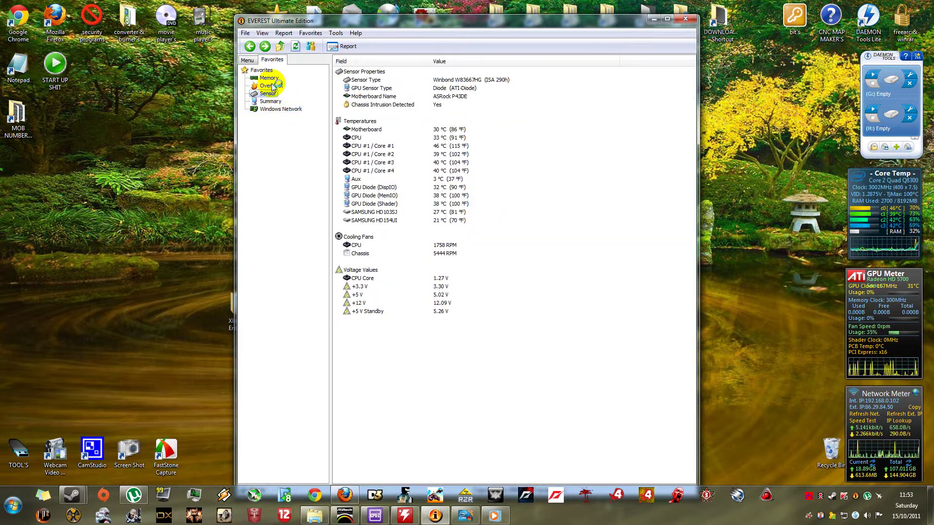
click(247, 60)
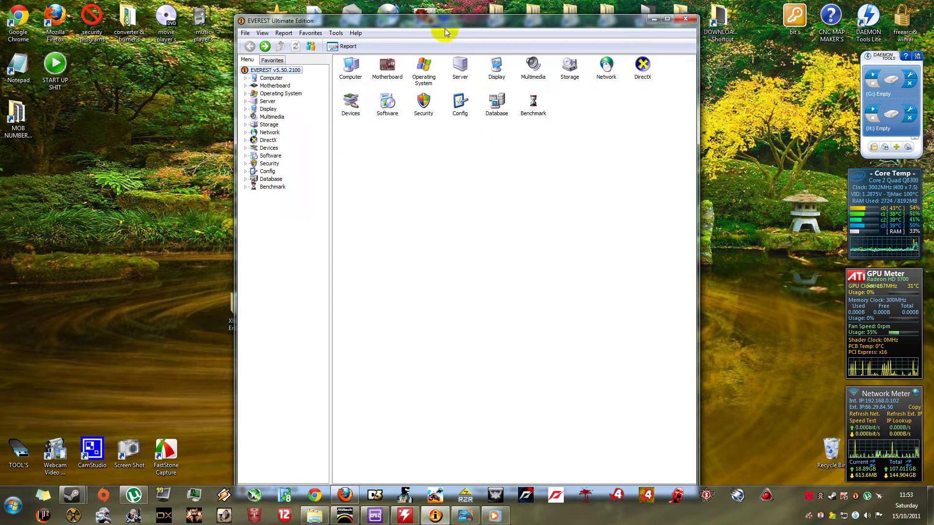
drag(440, 22, 395, 22)
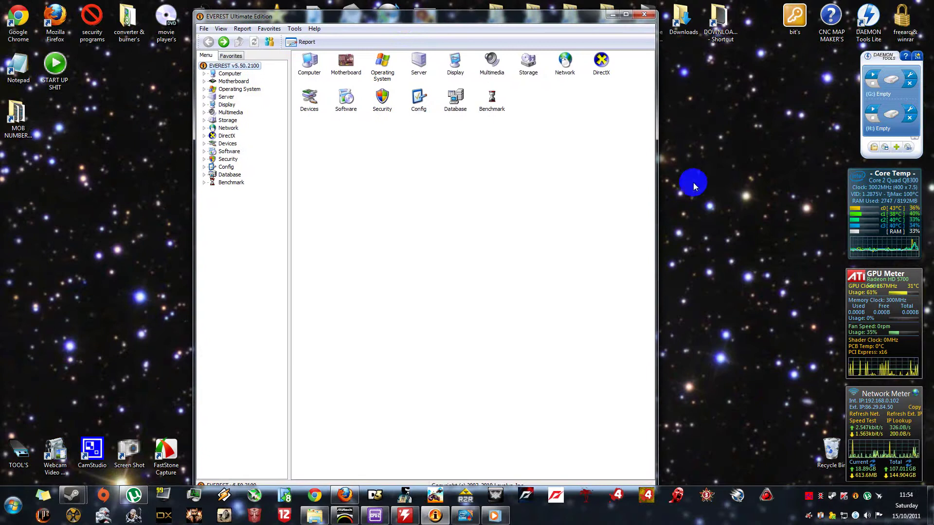
mouse_move(415, 20)
mouse_down()
mouse_move(442, 35)
mouse_move(408, 16)
mouse_up()
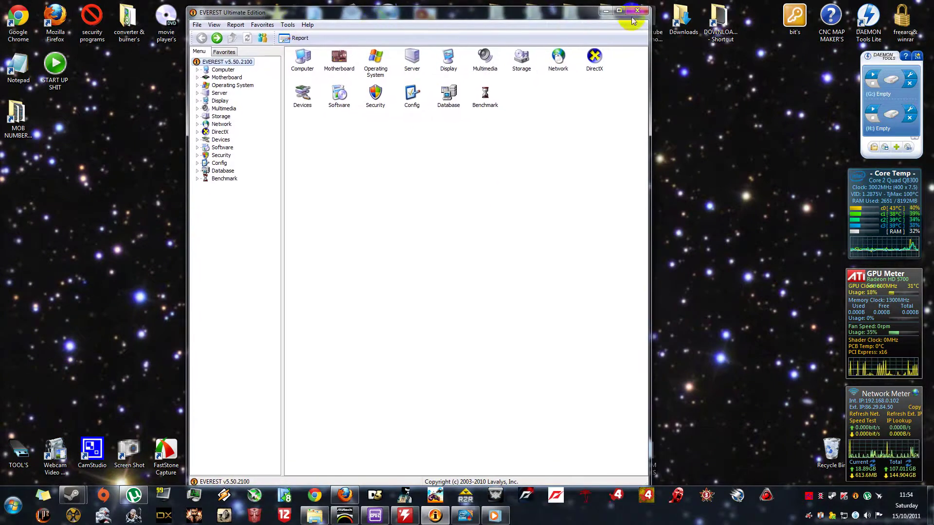
right_click(856, 497)
Run EVEREST's System Stability Test on CPU, FPU, cache and memory briefly, then stop and close it.
click(831, 500)
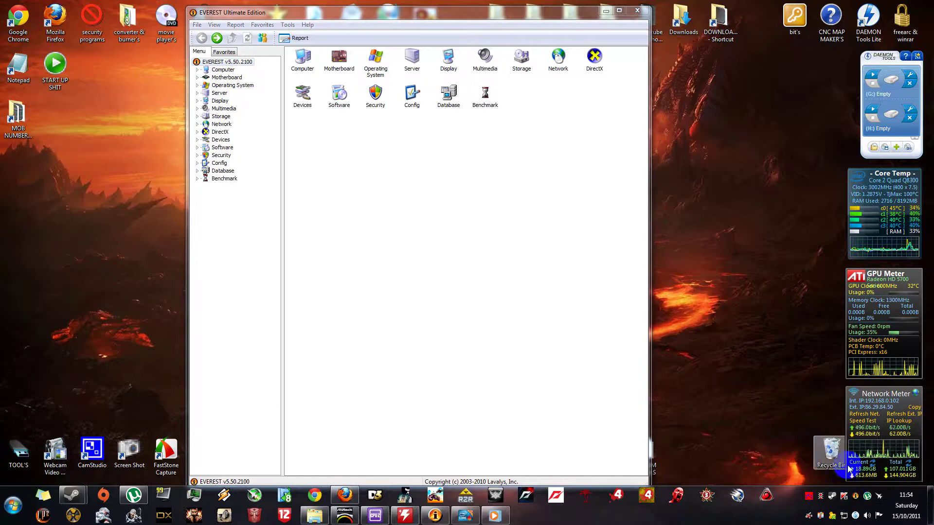
right_click(854, 500)
mouse_move(872, 466)
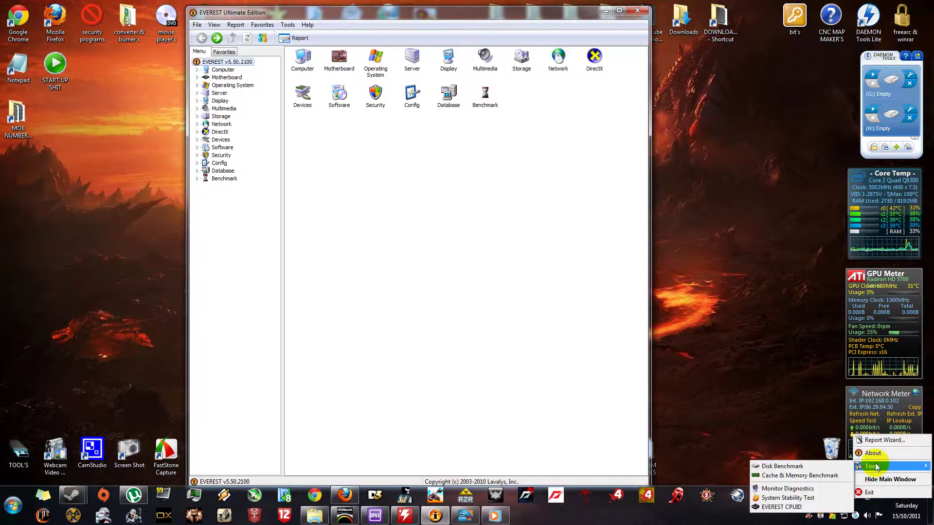
click(780, 499)
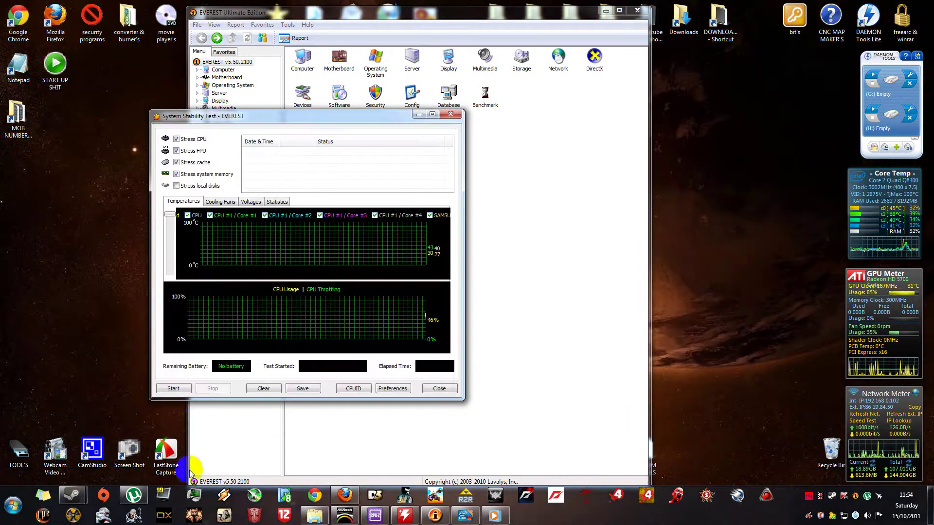
click(180, 389)
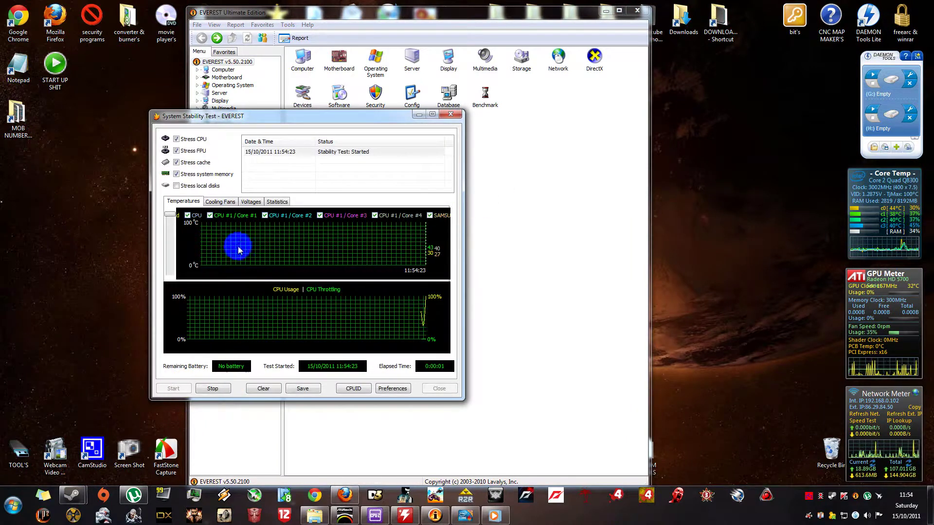
mouse_move(885, 224)
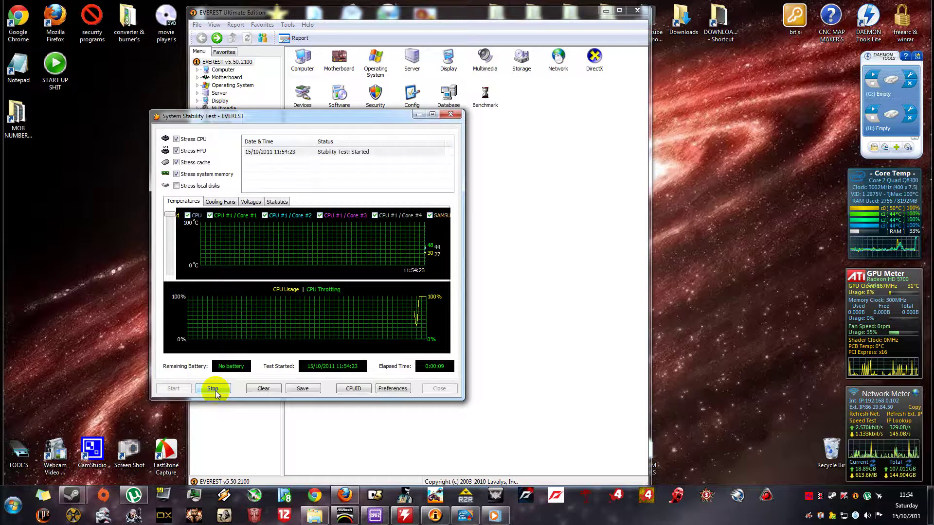
click(216, 391)
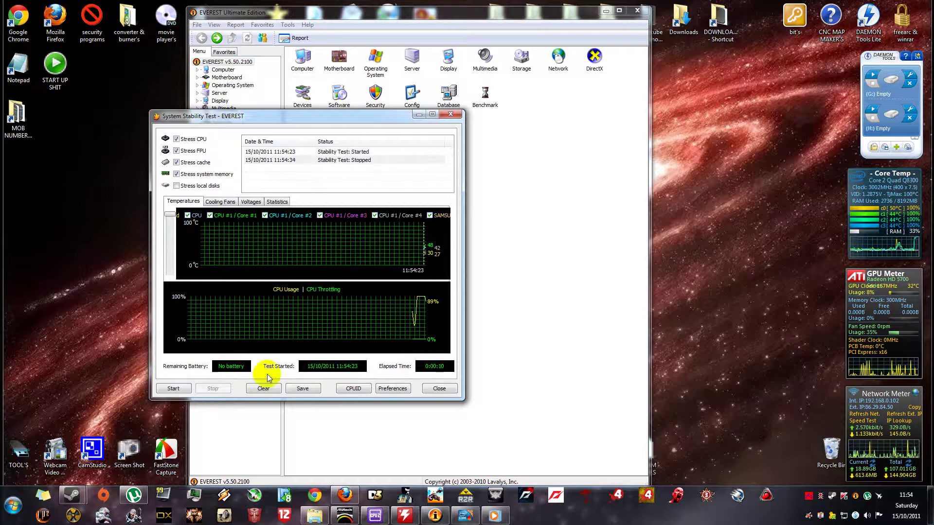
click(450, 116)
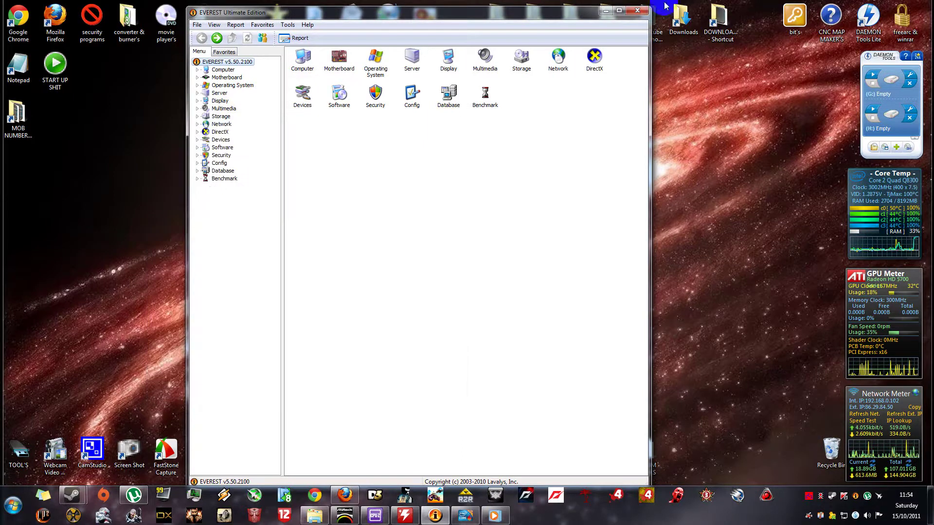
Minimize EVEREST and bring up the idle IntelBurnTest v2.51 window, set to Standard stress and 5 runs.
click(606, 11)
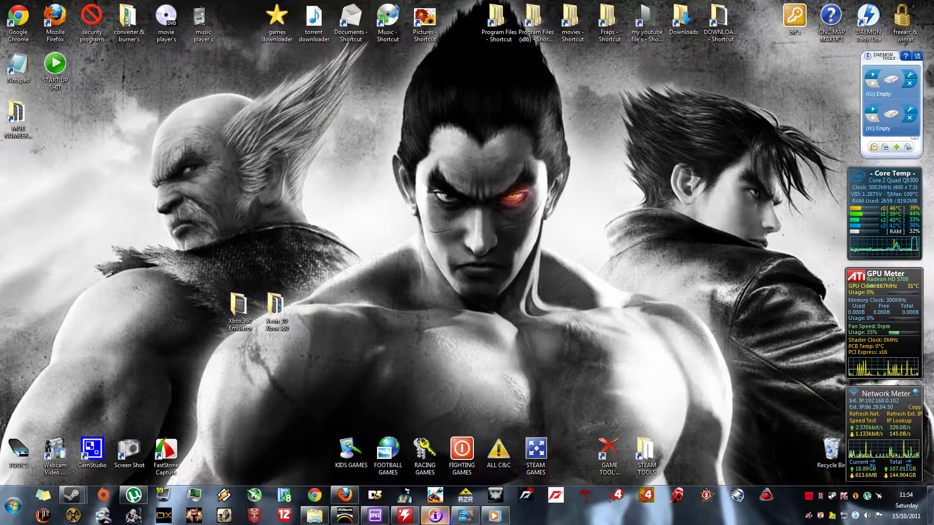
click(465, 515)
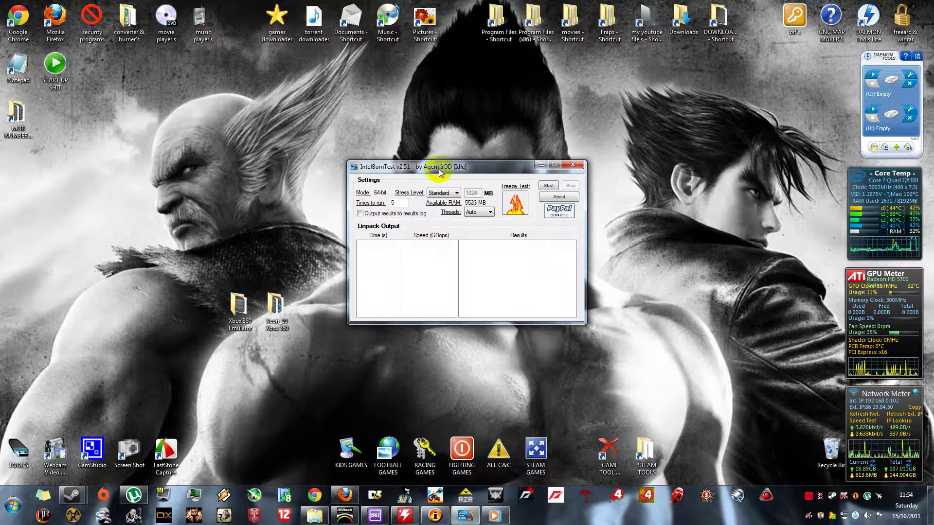
drag(440, 171, 458, 155)
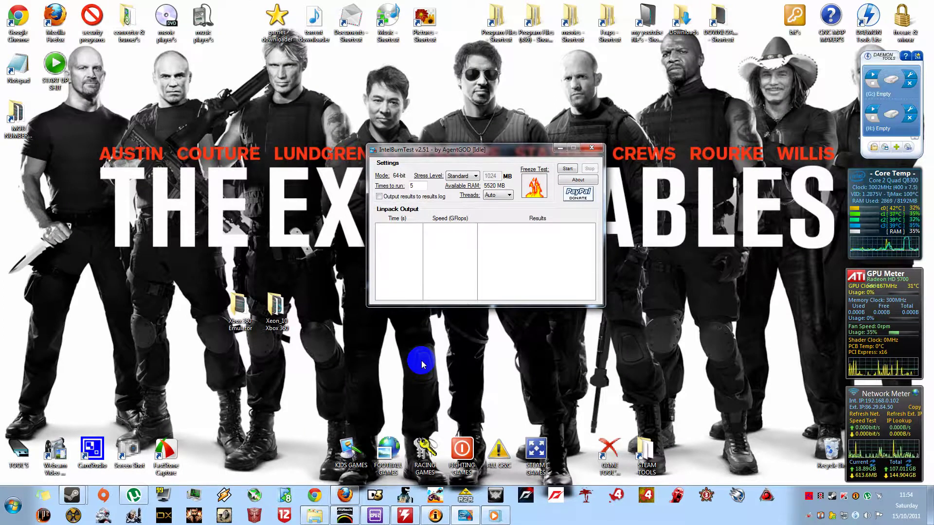
drag(458, 153, 416, 156)
Put IntelBurnTest away and restore the Prime95 25.11 window with its worker logs.
click(519, 150)
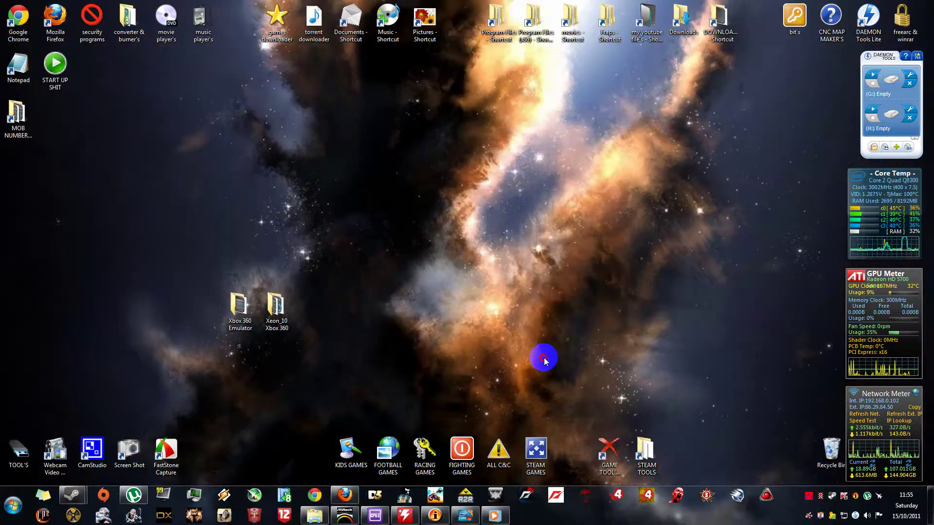
double_click(810, 501)
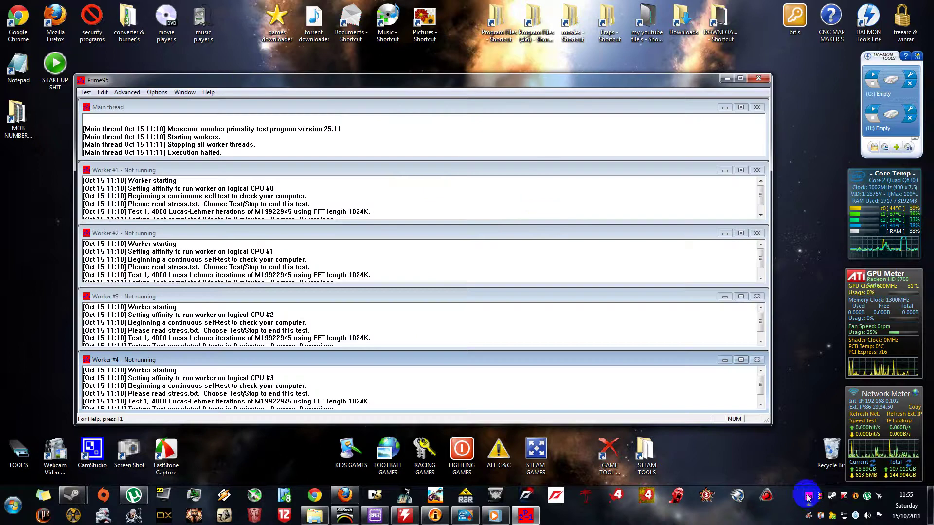
drag(234, 84, 255, 50)
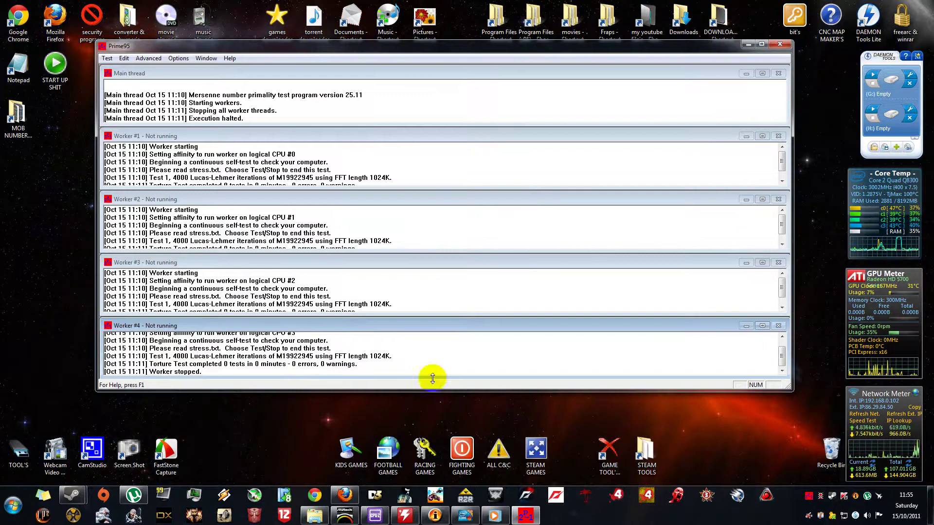
click(405, 384)
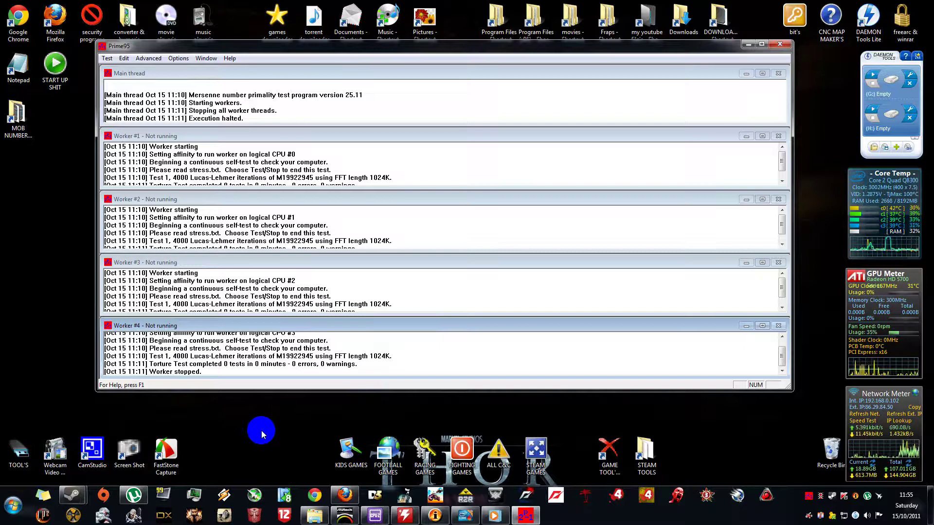
Check that all four Prime95 workers stopped with 0 errors, then minimize Prime95.
click(205, 372)
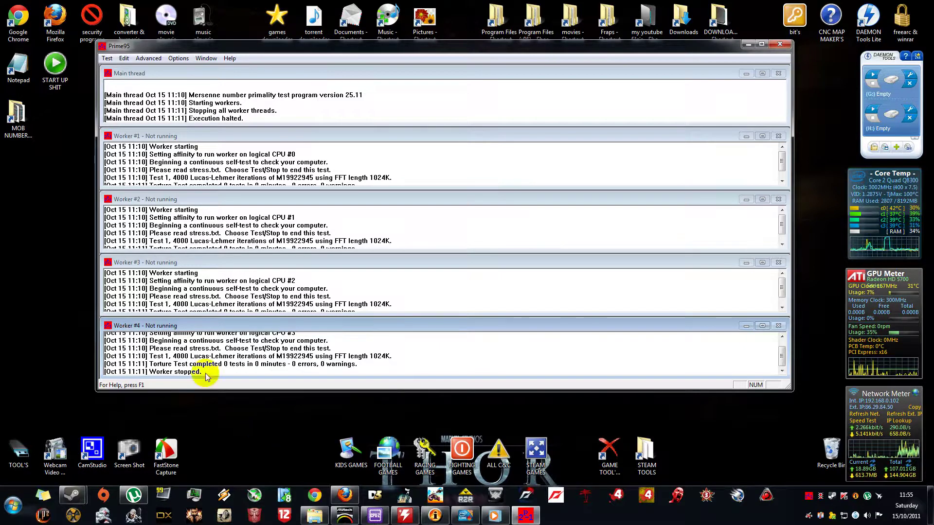
click(421, 48)
drag(422, 49, 729, 46)
click(747, 55)
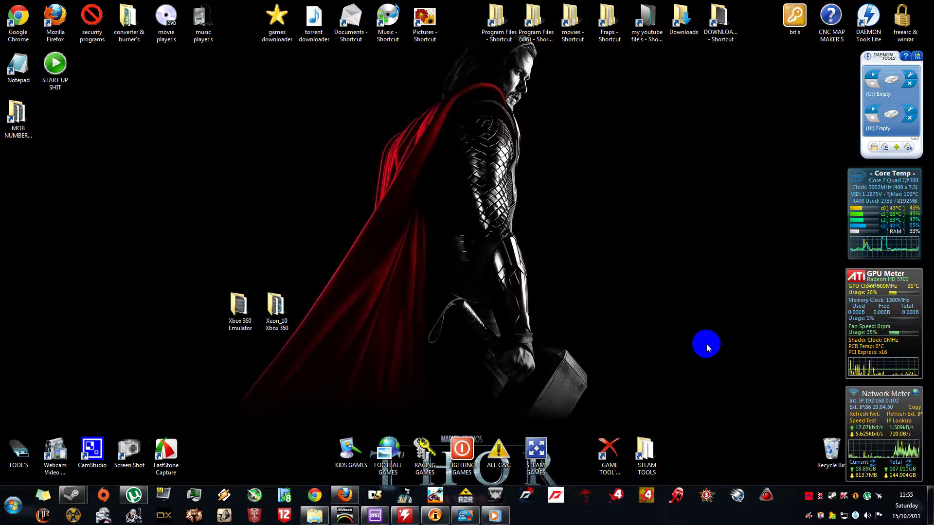
Open the TOOL'S folder listing Prime95, CPU-Z, EVEREST and Speccy, and center it near the top.
click(308, 520)
drag(285, 127, 449, 94)
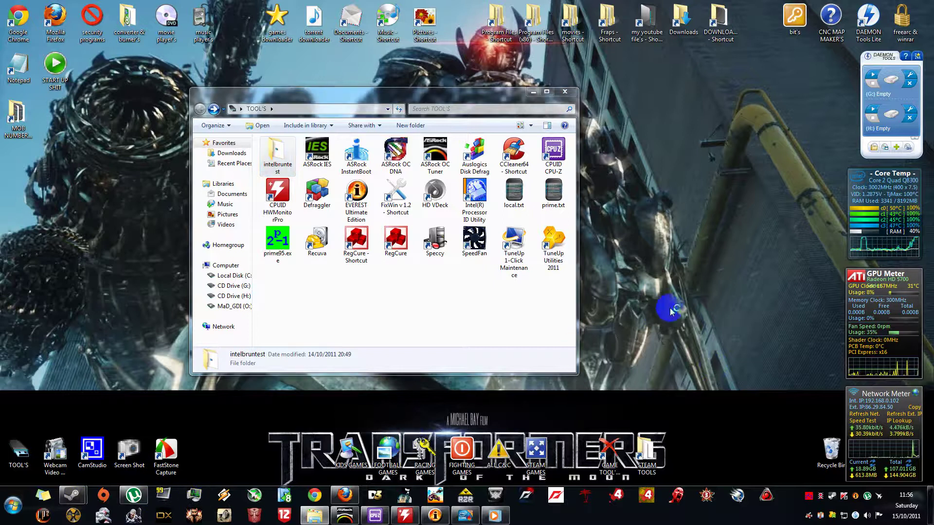
Open Task Manager on the Processes list and place it at the upper right.
key(ctrl+shift+Escape)
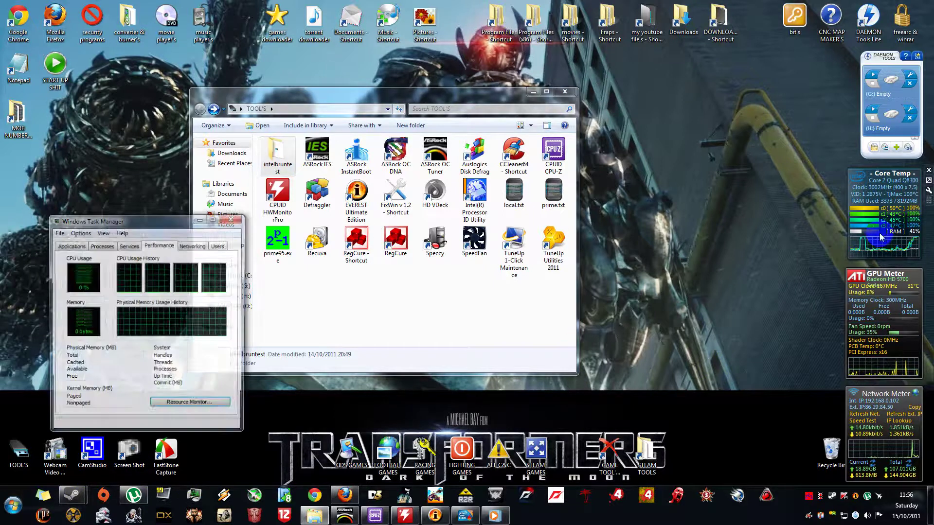
click(103, 246)
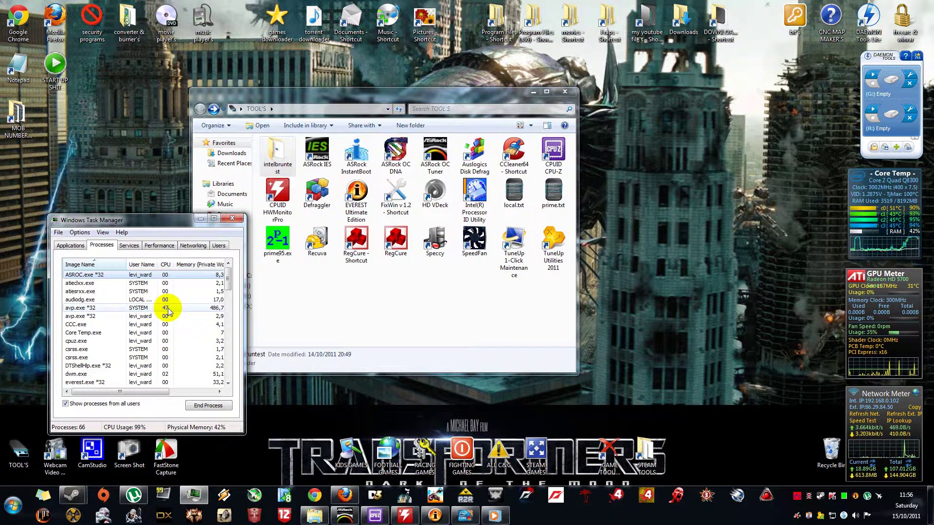
drag(169, 224, 701, 99)
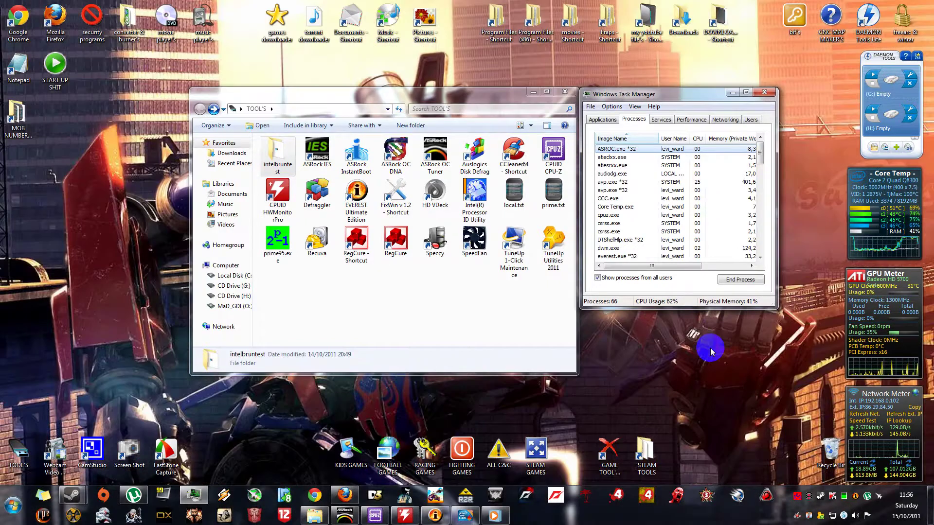
Shift the TOOL'S window left and open the Computer view showing Local Disk C: with 637 GB free.
click(117, 221)
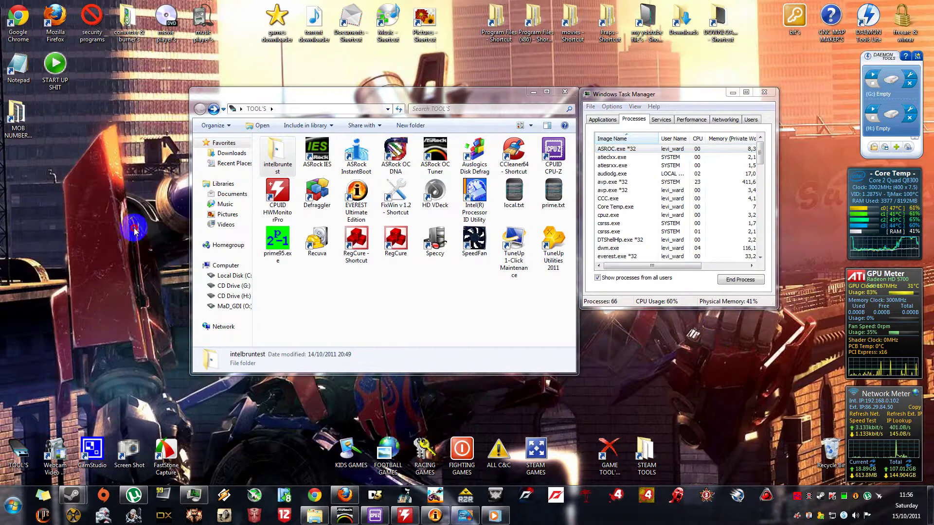
drag(295, 96, 259, 92)
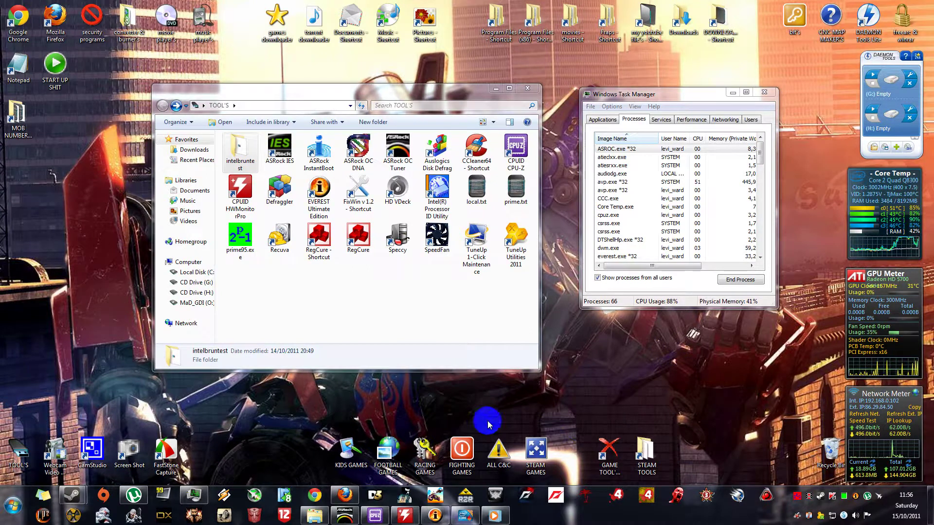
click(72, 516)
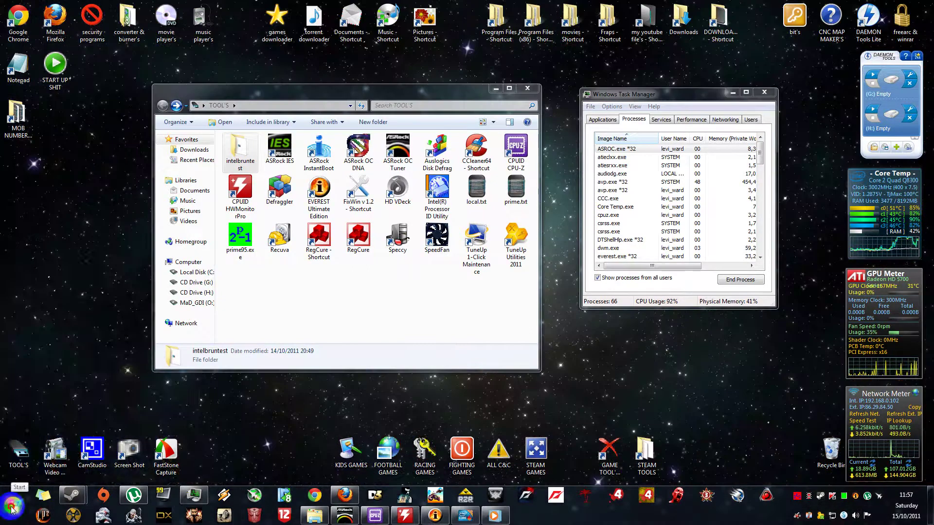
key(super)
Close the Computer window and open Control Panel's System page showing the Q8300 at 3.00 GHz.
click(176, 373)
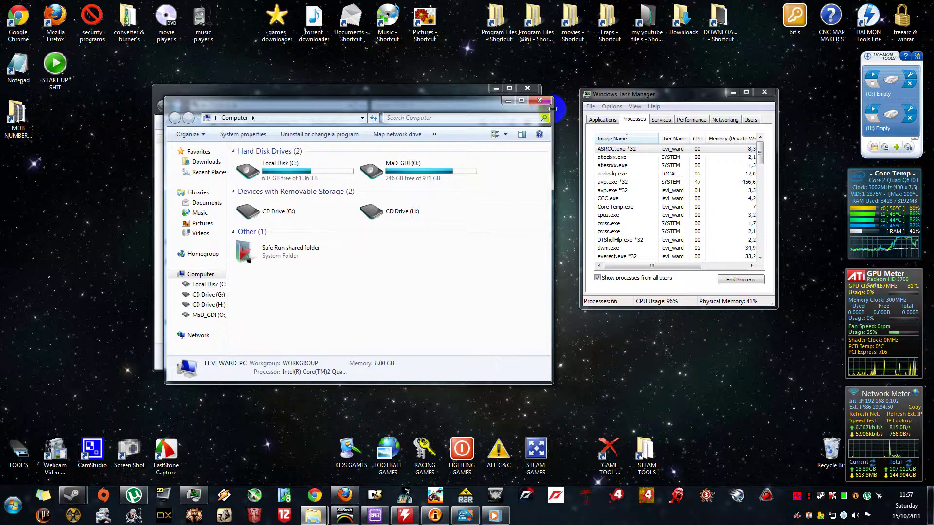
click(539, 101)
click(14, 517)
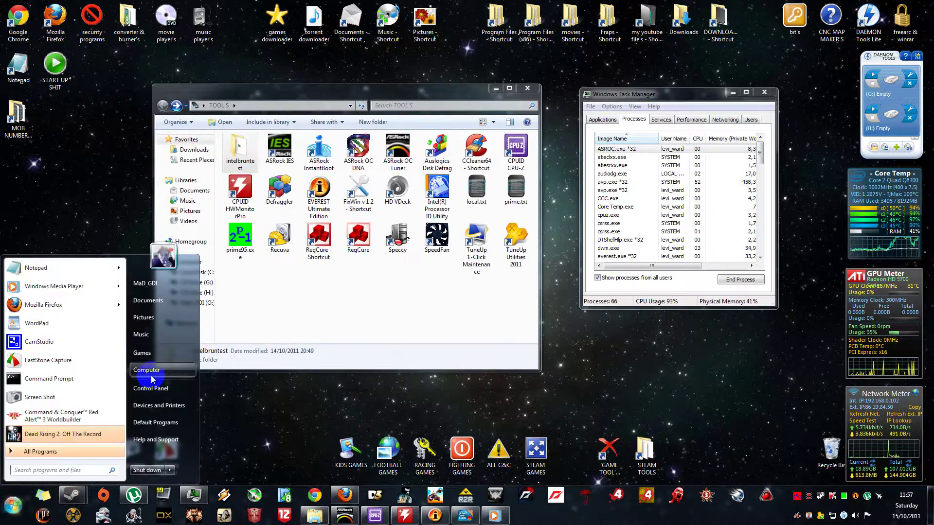
click(157, 394)
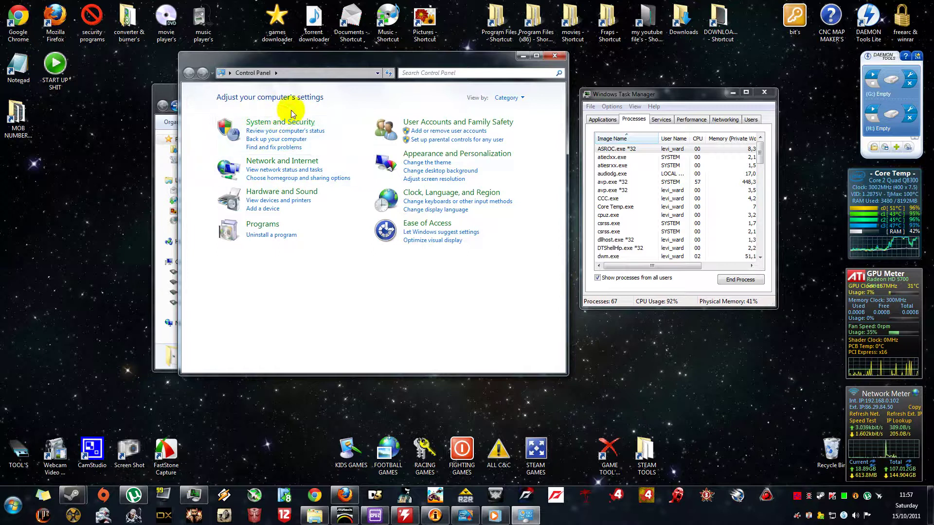
click(284, 122)
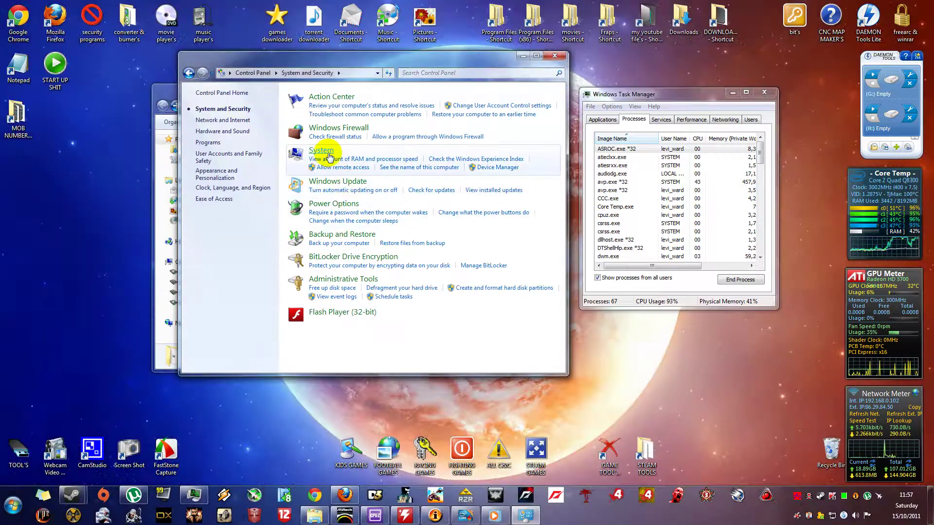
click(329, 155)
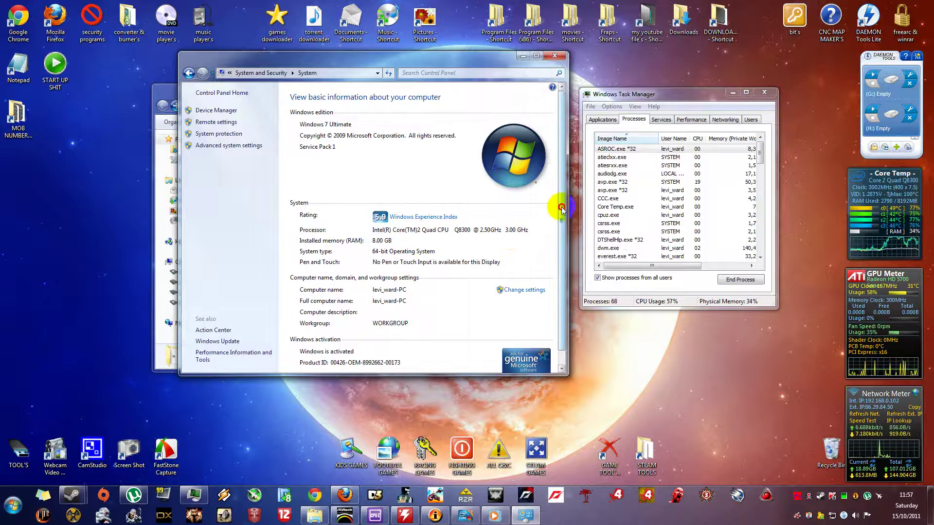
Arrange the System and TOOL'S windows side by side.
drag(562, 209, 550, 104)
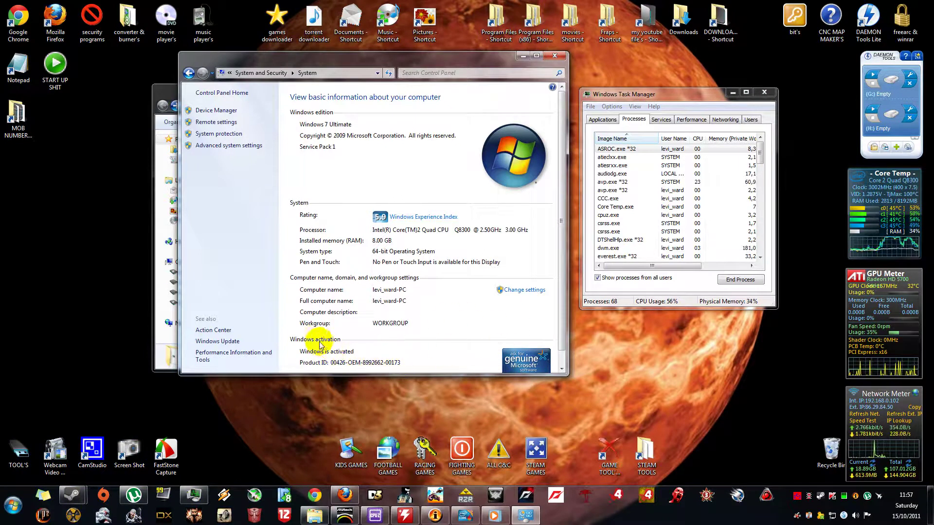
drag(253, 59, 280, 231)
drag(270, 183, 215, 82)
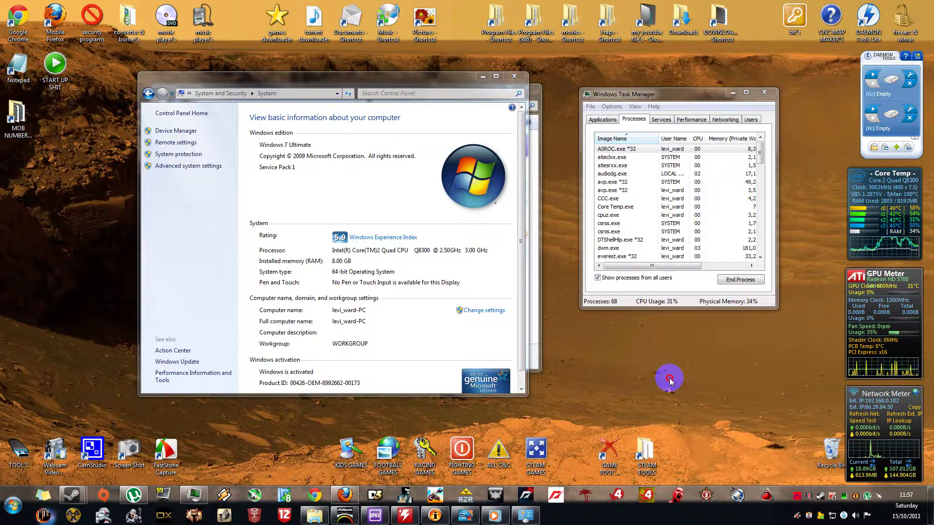
drag(372, 80, 538, 83)
click(298, 90)
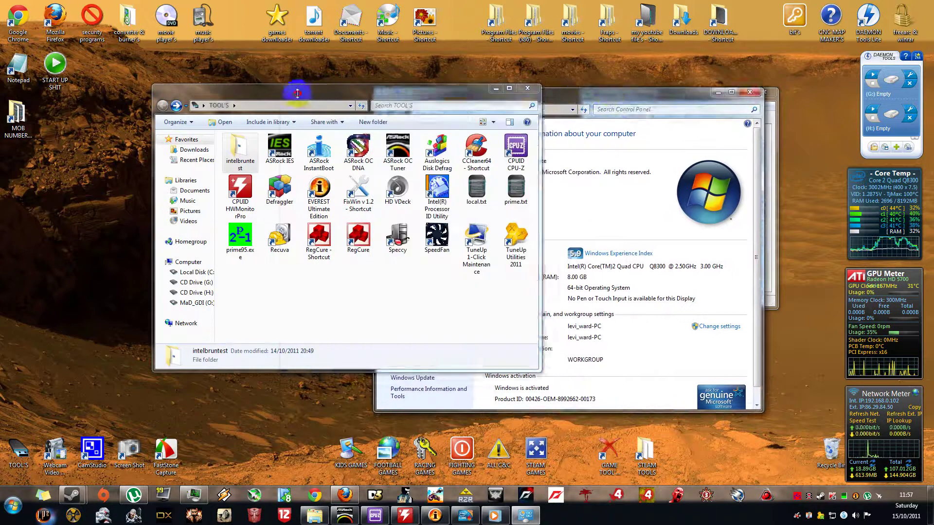
drag(298, 89, 203, 90)
click(532, 94)
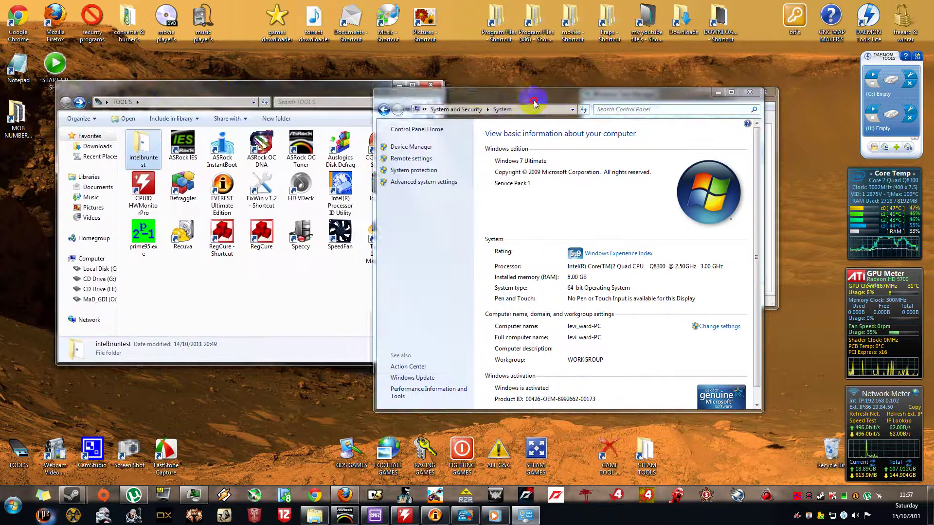
drag(532, 93, 601, 83)
click(243, 433)
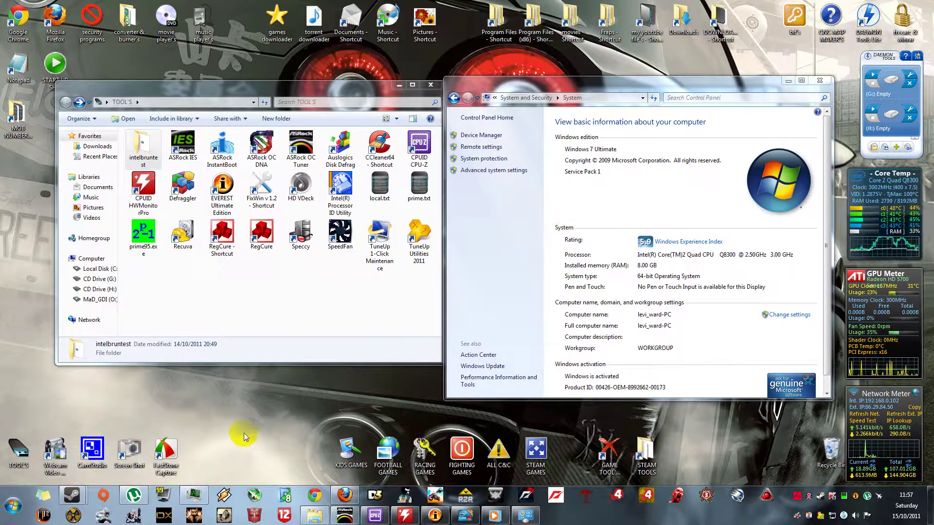